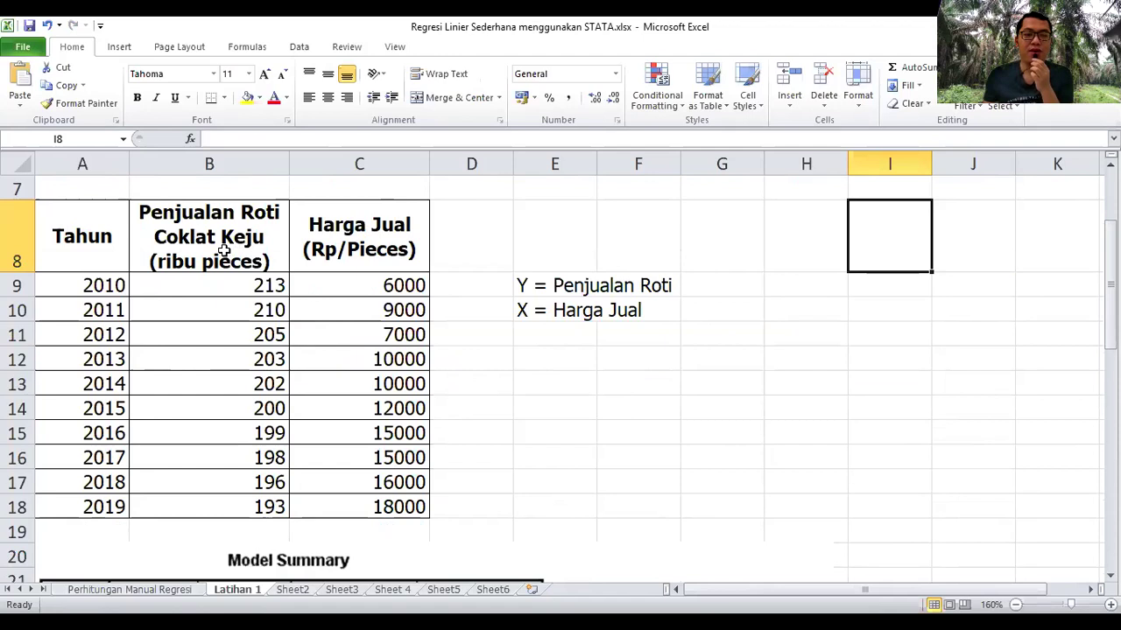
Examine the Tahun, Penjualan Roti and Harga Jual data alongside the Y and X variable definitions on the Latihan 1 sheet
{"action": "left_click", "coordinate": [518, 289]}
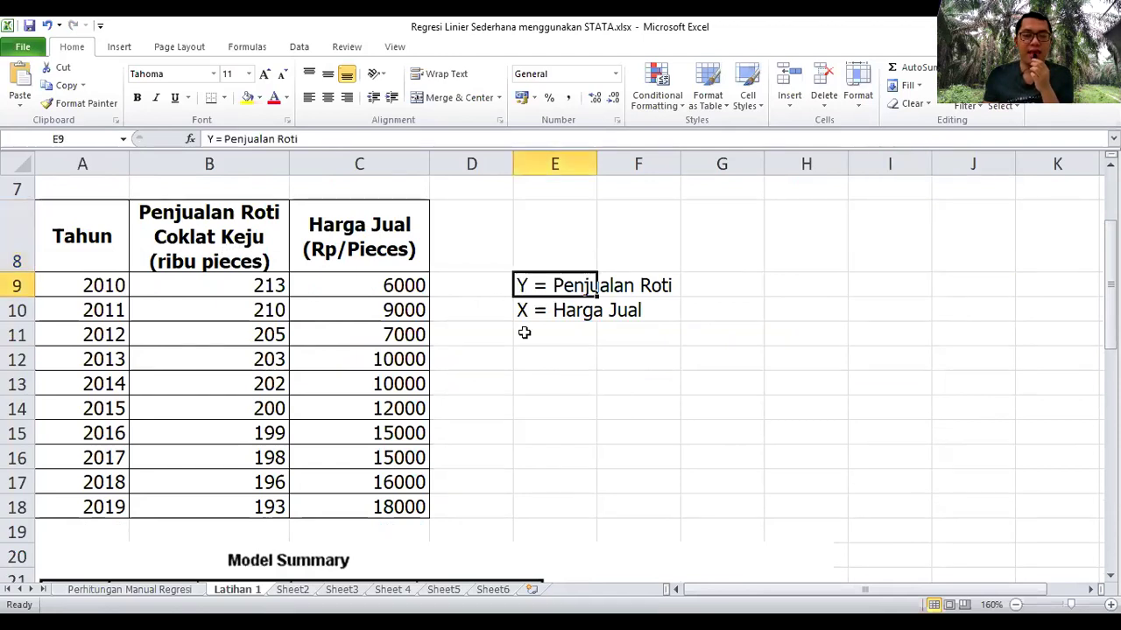
{"action": "left_click", "coordinate": [374, 248]}
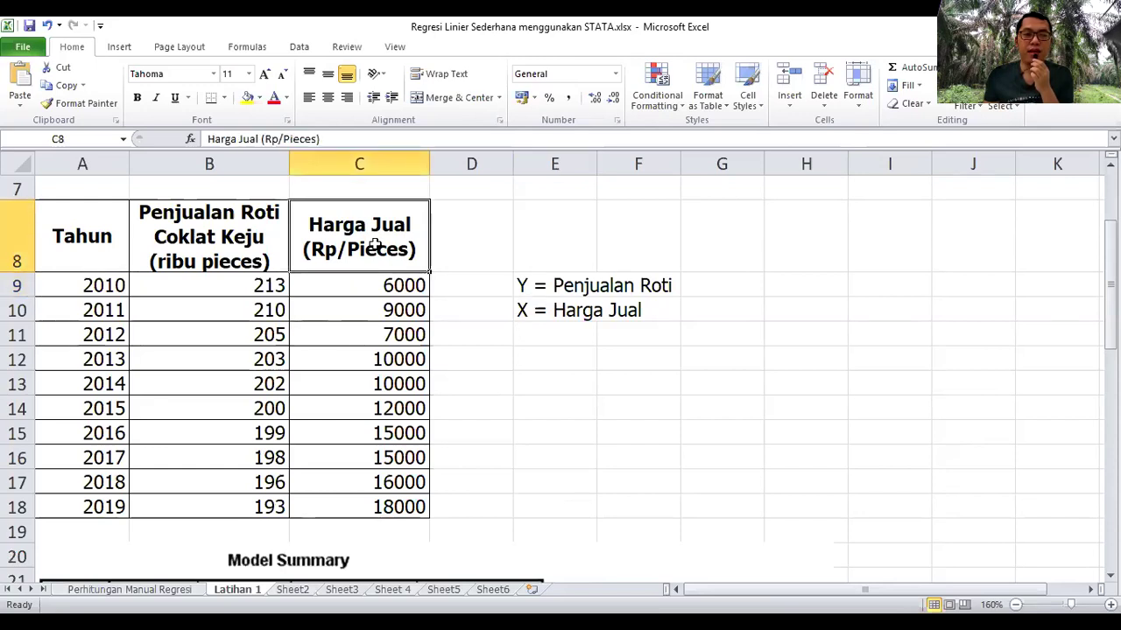
{"action": "left_click", "coordinate": [533, 310]}
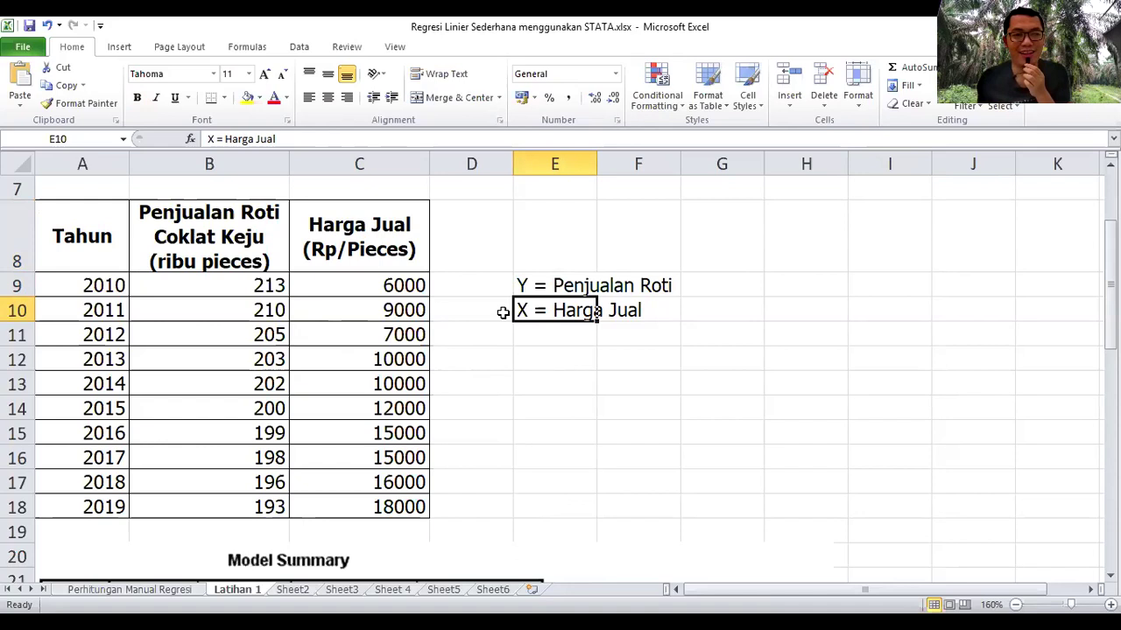
{"action": "scroll", "coordinate": [465, 358], "scroll_direction": "up", "scroll_amount": 1}
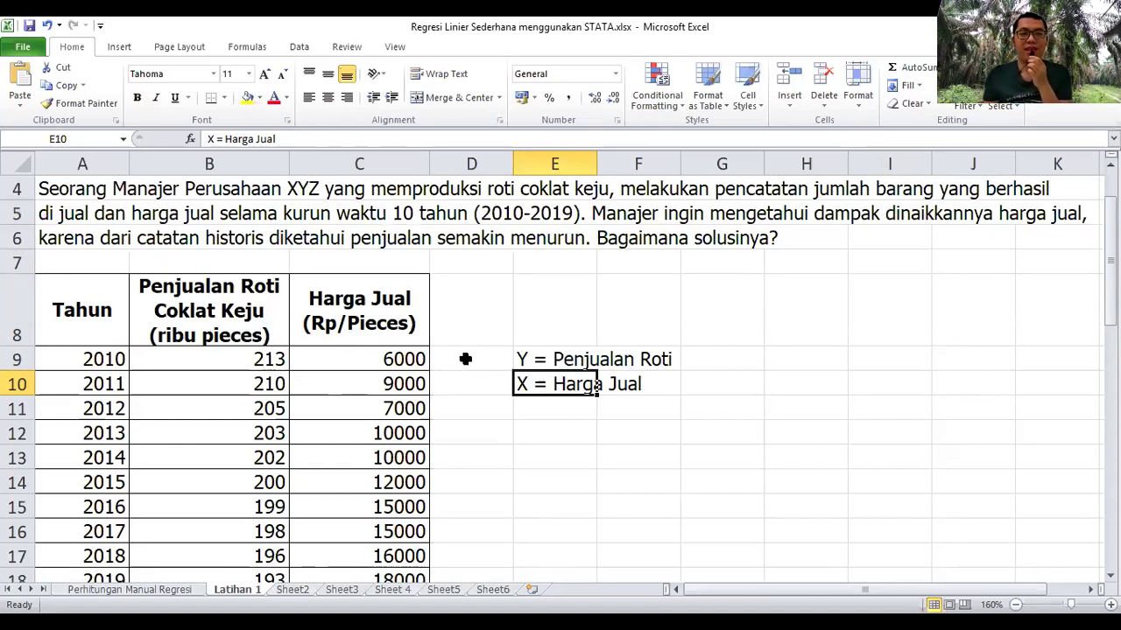
{"action": "scroll", "coordinate": [465, 358], "scroll_direction": "down", "scroll_amount": 1}
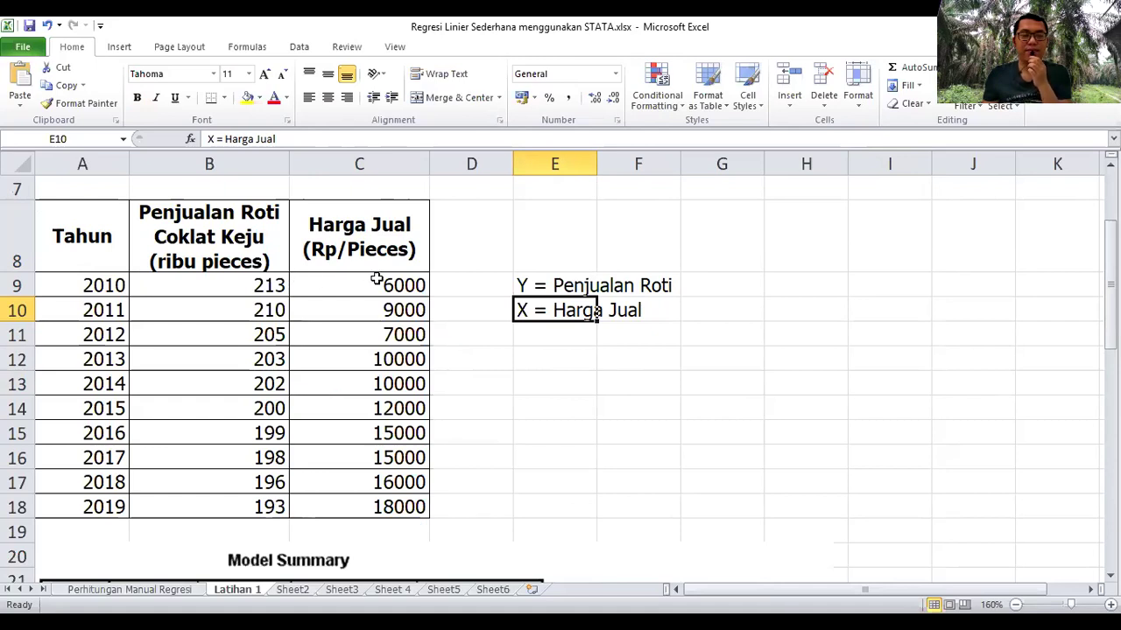
{"action": "left_click", "coordinate": [237, 284]}
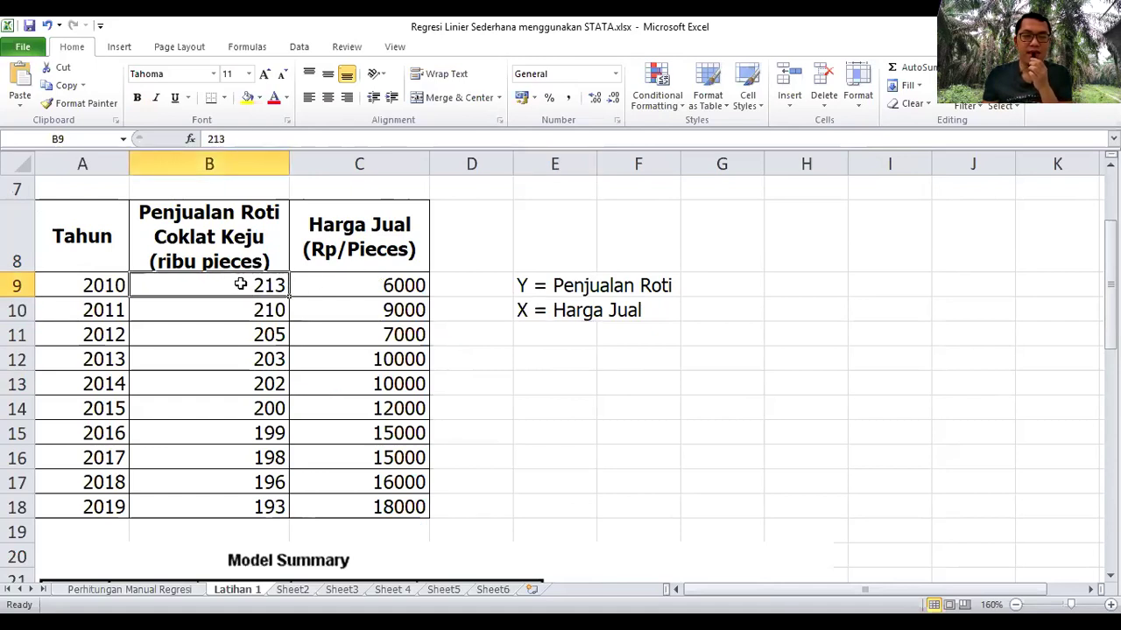
{"action": "left_click_drag", "start_coordinate": [224, 283], "coordinate": [377, 501]}
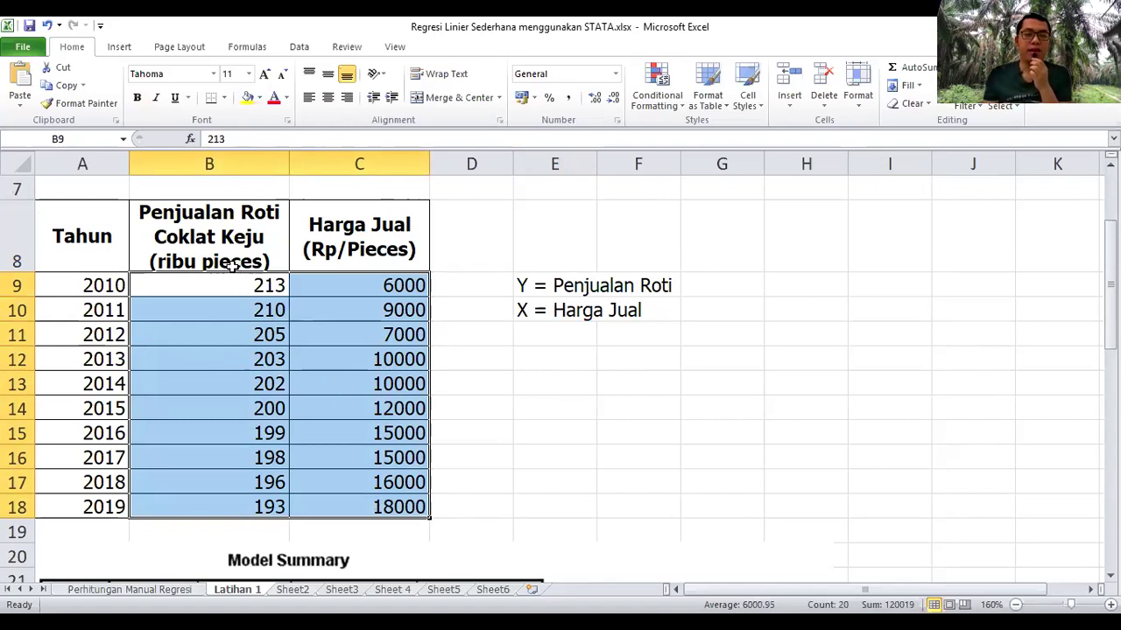
{"action": "left_click_drag", "start_coordinate": [93, 232], "coordinate": [349, 508]}
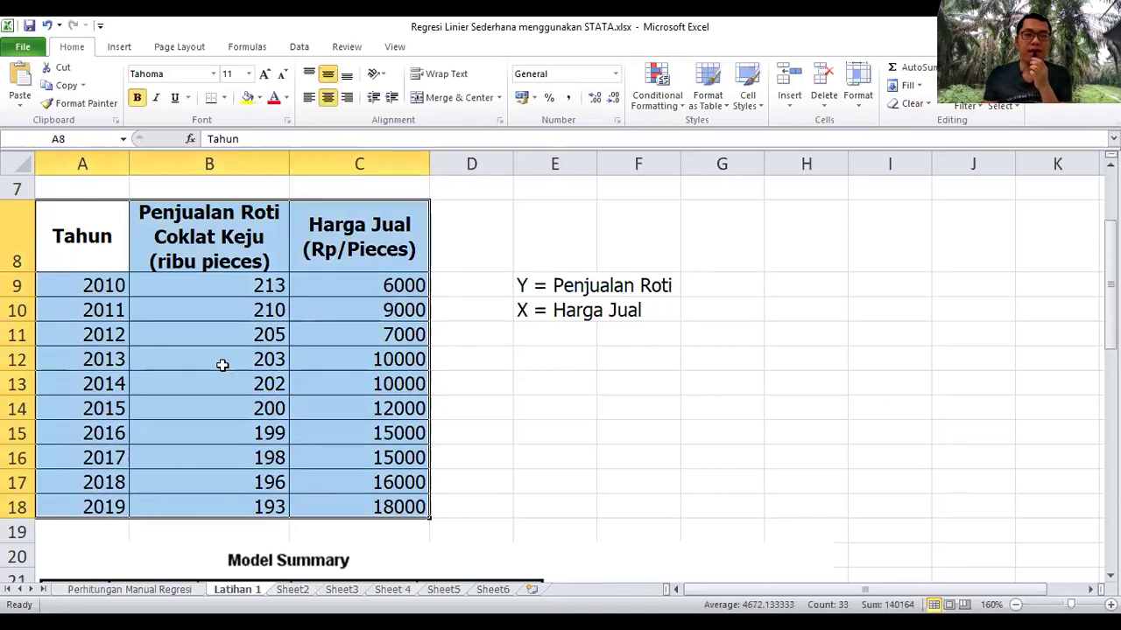
{"action": "left_click", "coordinate": [220, 362]}
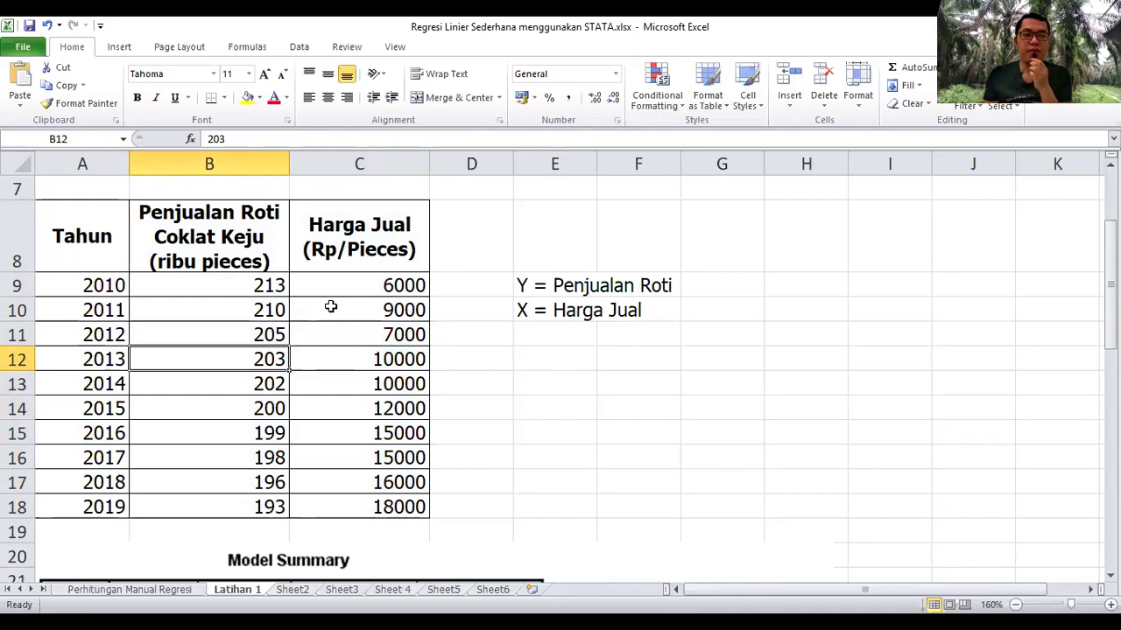
{"action": "left_click_drag", "start_coordinate": [354, 229], "coordinate": [365, 506]}
{"action": "left_click", "coordinate": [212, 254]}
{"action": "left_click_drag", "start_coordinate": [212, 294], "coordinate": [228, 498]}
Copy the bread sales and selling price values for 2010–2019, range B9:C18, without the headers
{"action": "left_click", "coordinate": [239, 285]}
{"action": "left_click_drag", "start_coordinate": [283, 304], "coordinate": [365, 505]}
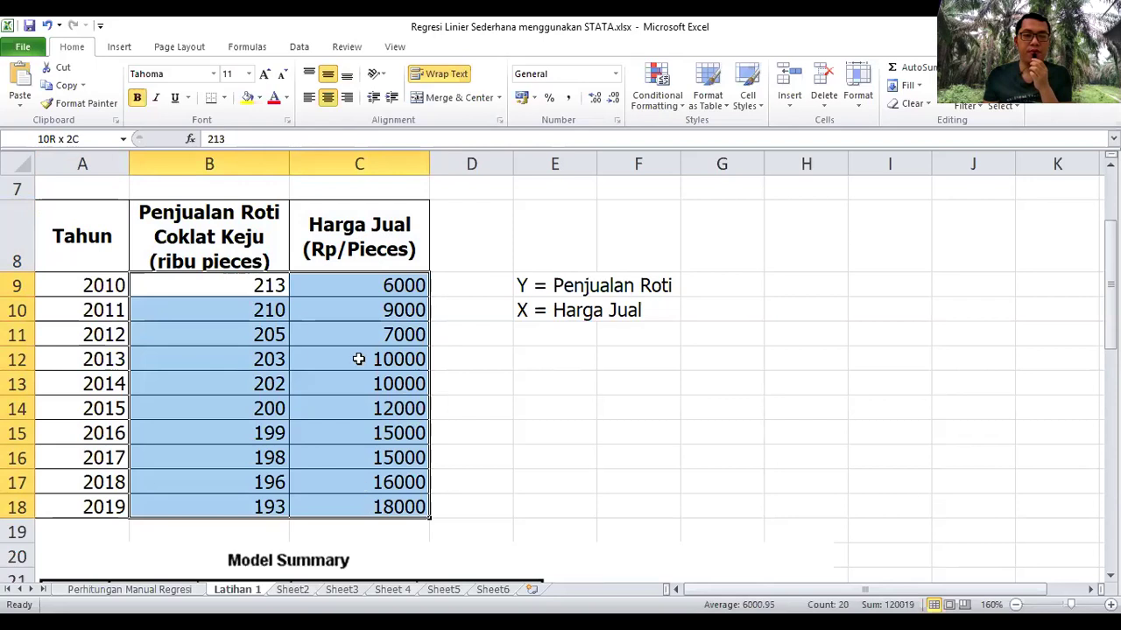
{"action": "right_click", "coordinate": [328, 291]}
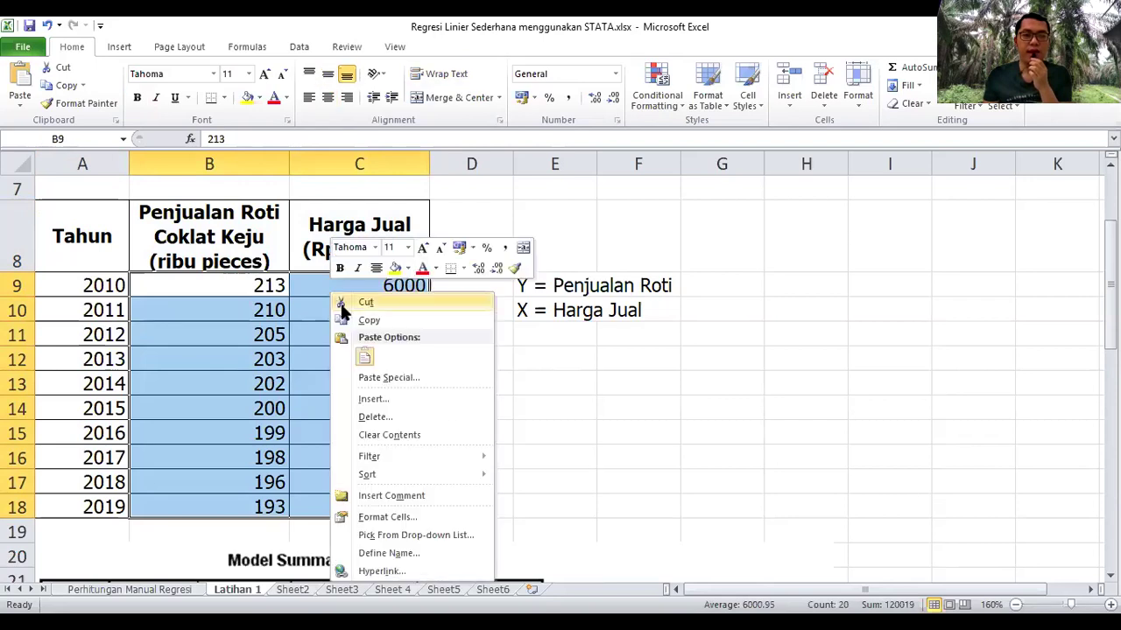
{"action": "left_click", "coordinate": [353, 317]}
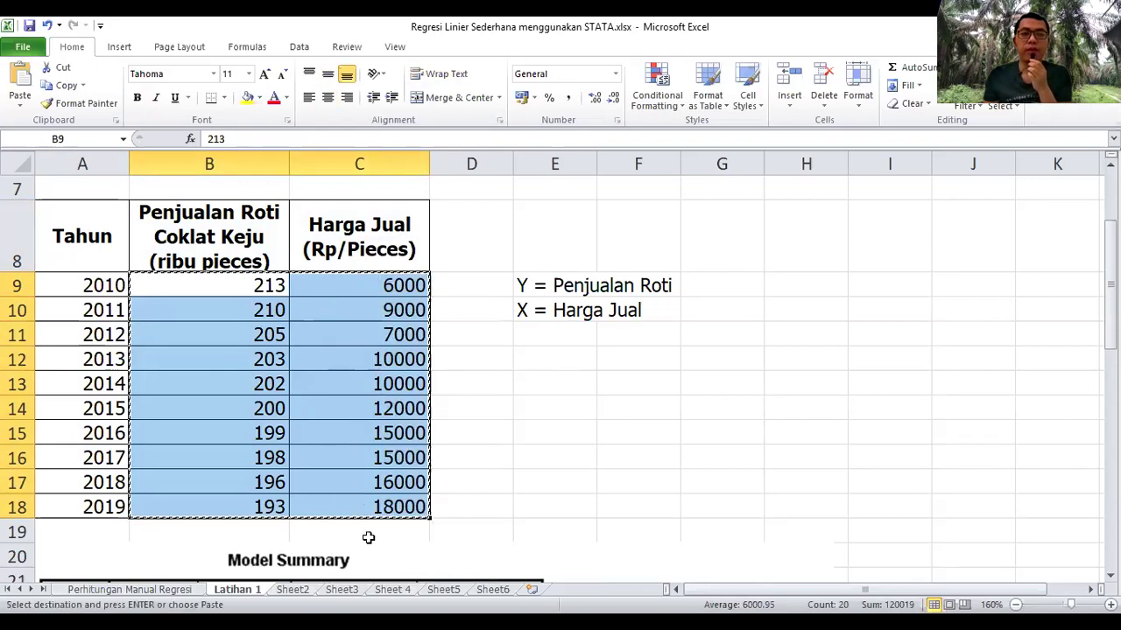
Switch to Stata and paste the copied values into the first cell of the editable Data Editor
{"action": "left_click", "coordinate": [374, 582]}
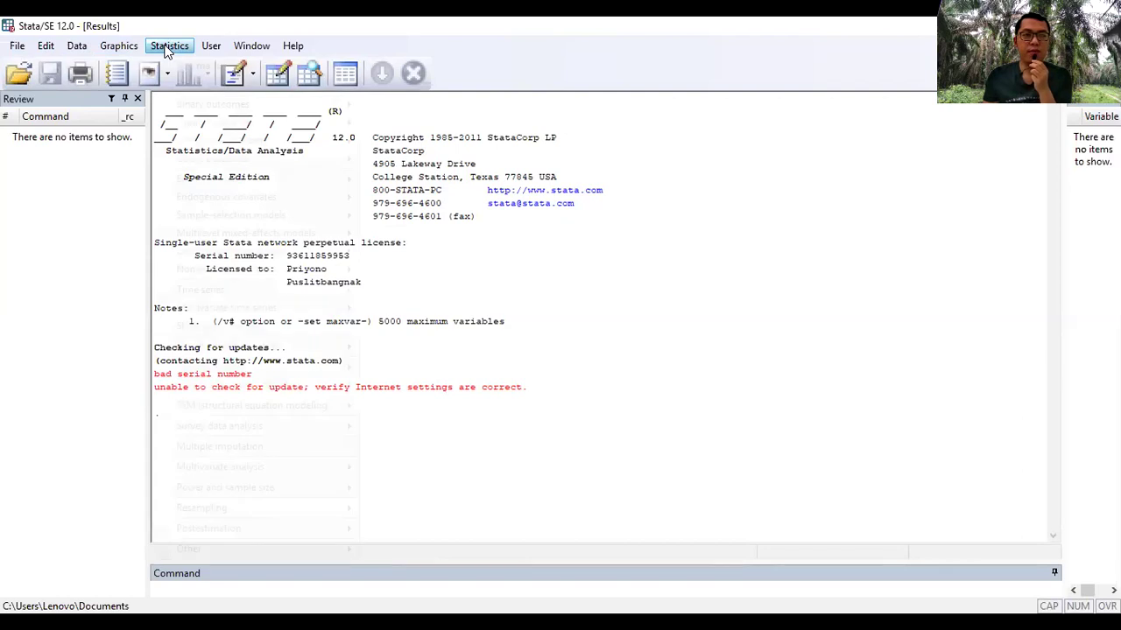
{"action": "left_click", "coordinate": [167, 49]}
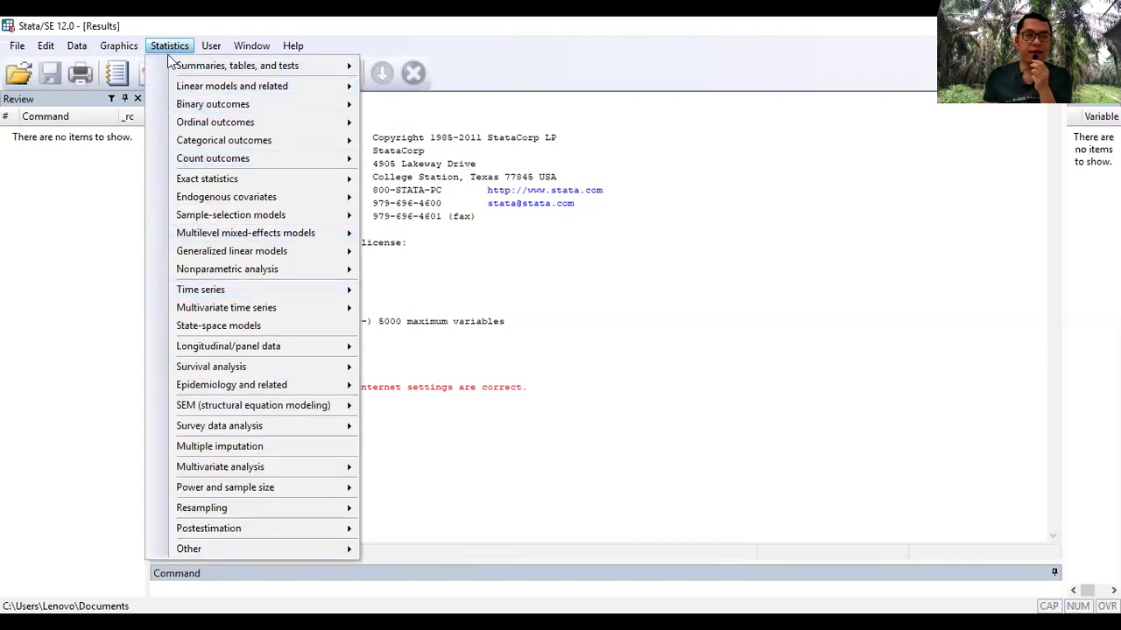
{"action": "left_click", "coordinate": [167, 51]}
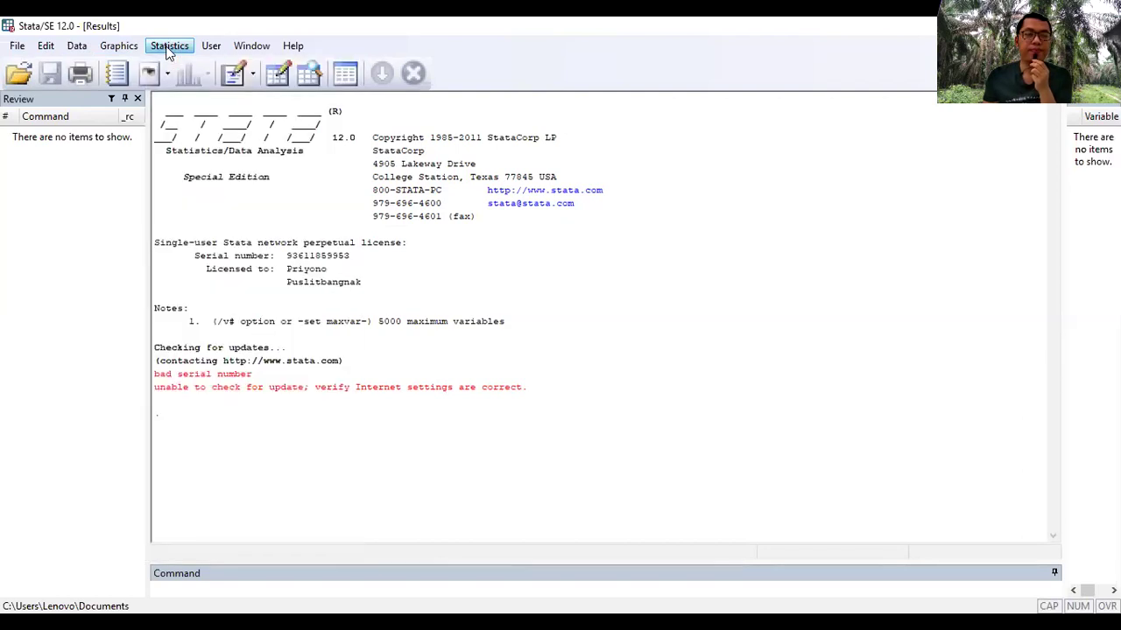
{"action": "left_click", "coordinate": [282, 79]}
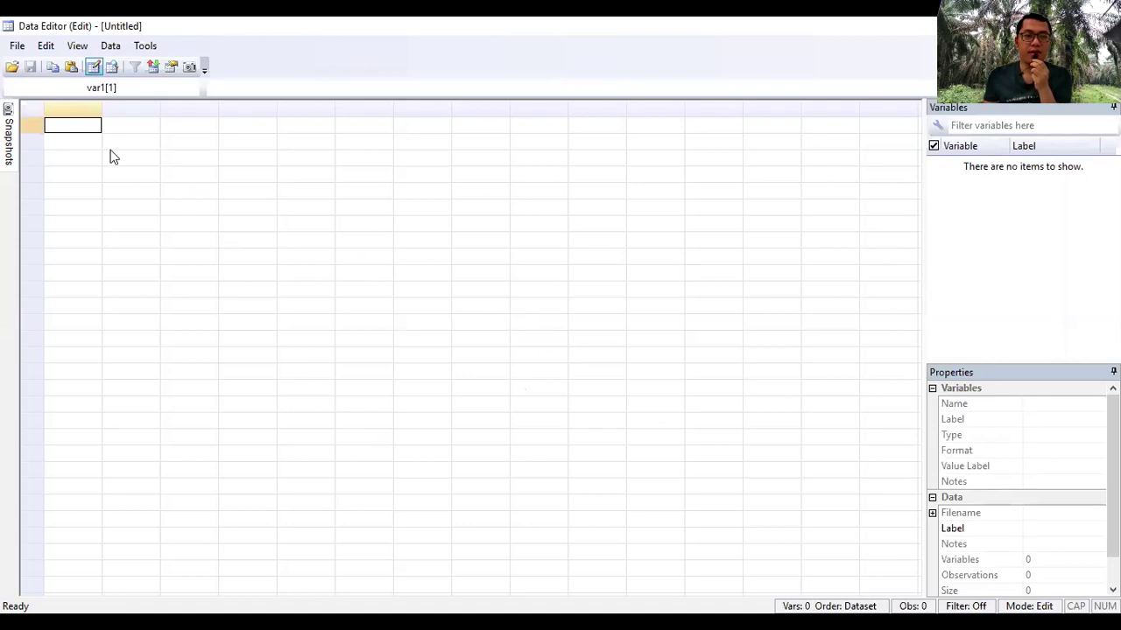
{"action": "right_click", "coordinate": [75, 132]}
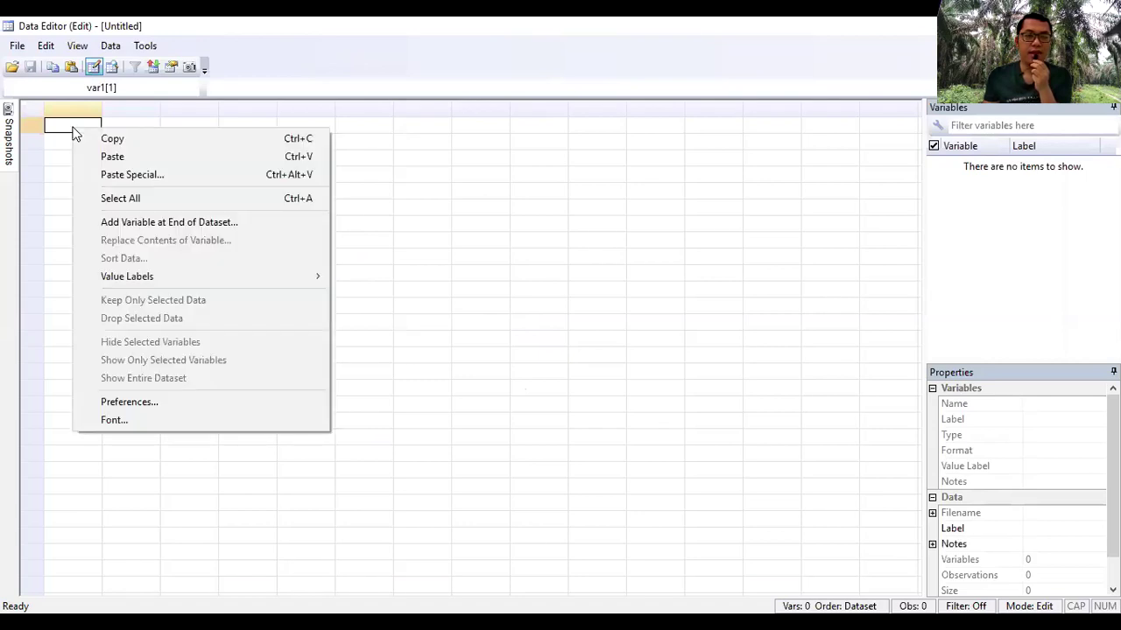
{"action": "left_click", "coordinate": [112, 157]}
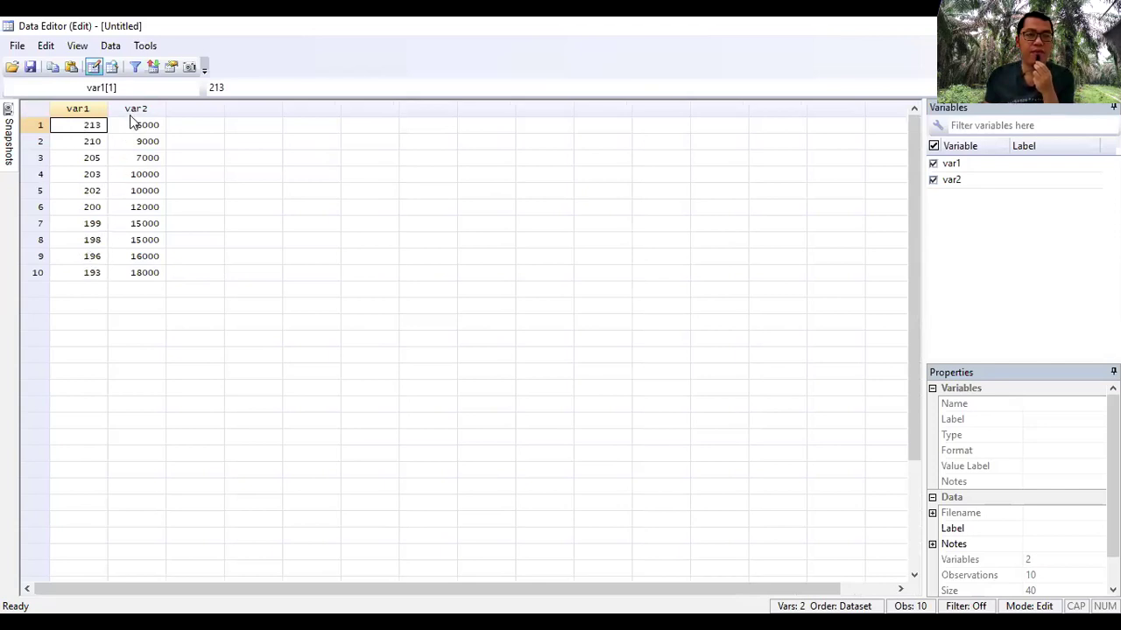
Rename the variable var1 as Y
{"action": "left_click", "coordinate": [85, 111]}
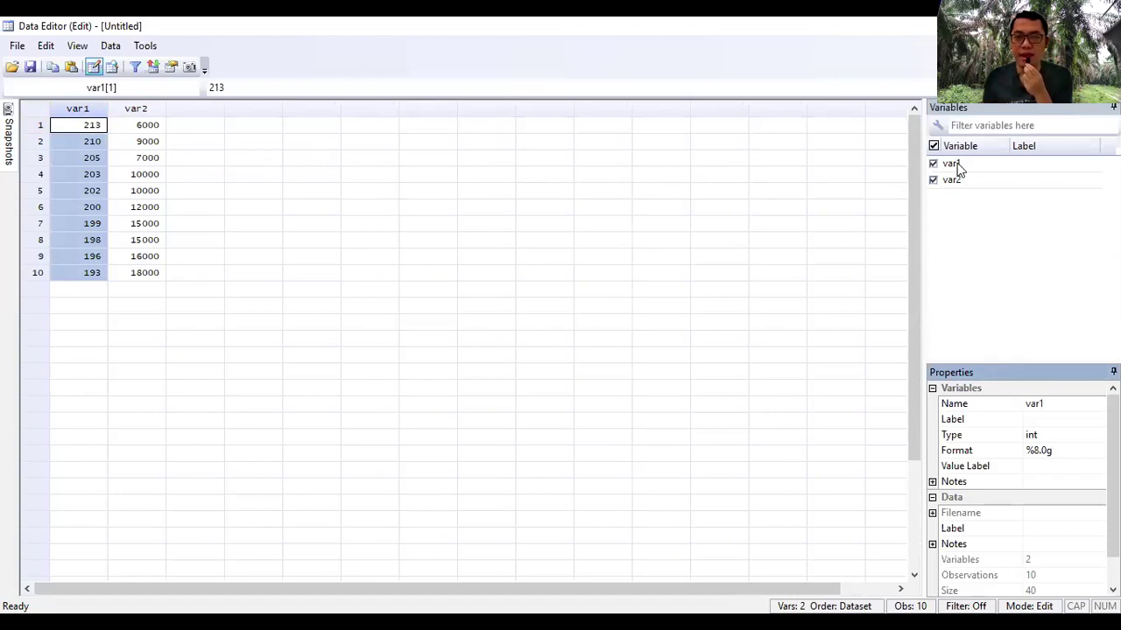
{"action": "left_click", "coordinate": [1054, 405]}
{"action": "left_click", "coordinate": [1024, 404]}
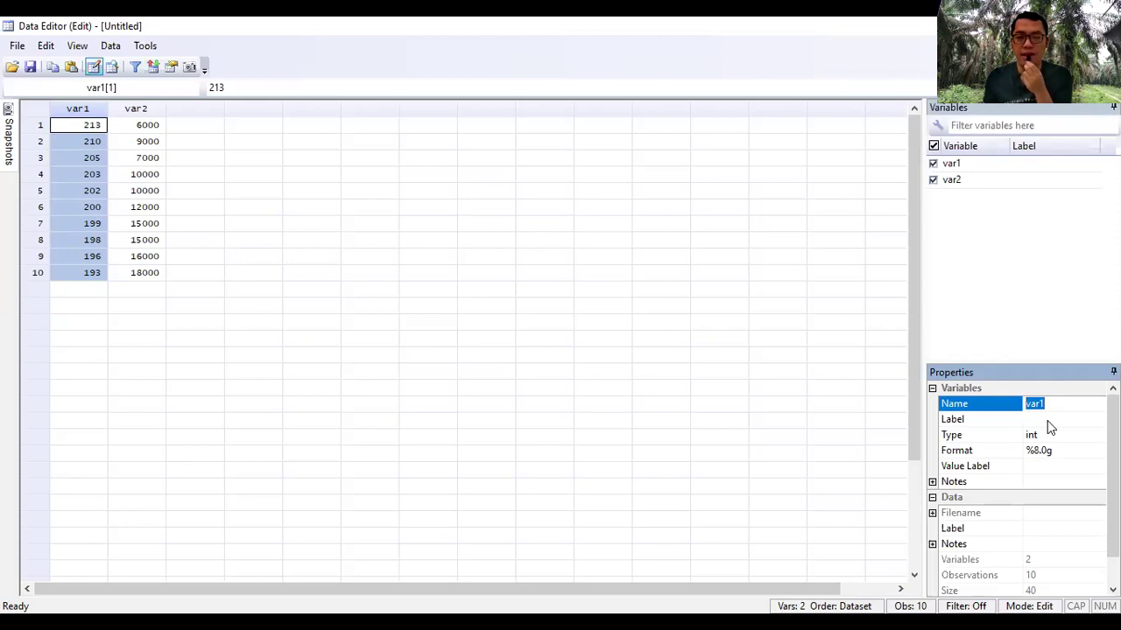
{"action": "left_click", "coordinate": [1043, 404]}
{"action": "double_click", "coordinate": [1038, 404]}
{"action": "type", "text": "Y"}
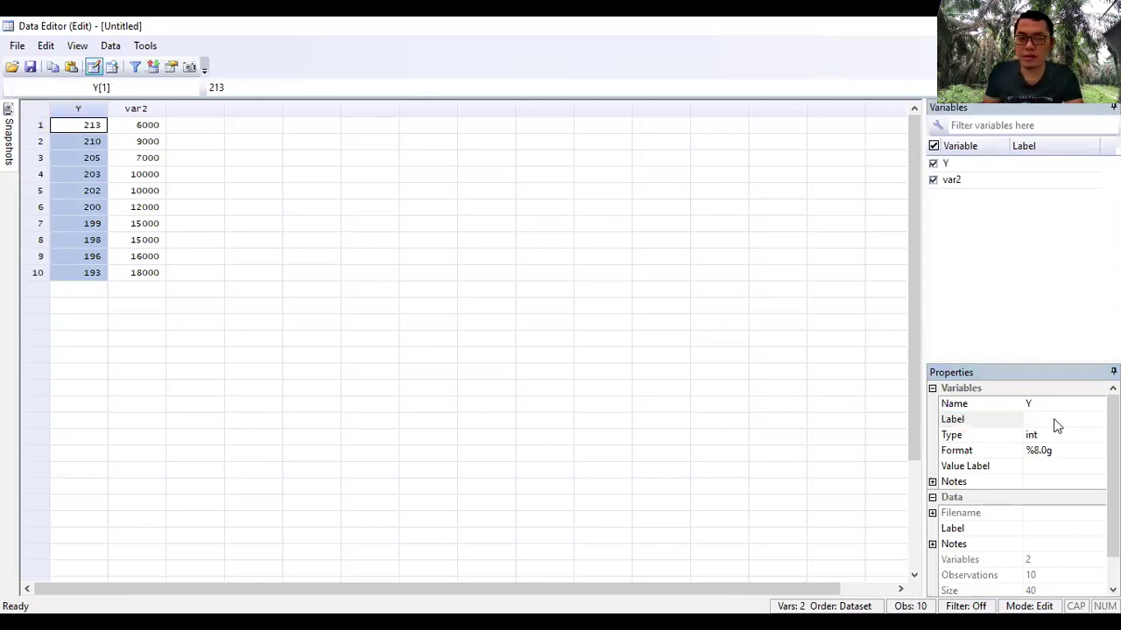
{"action": "type", "text": "Pe"}
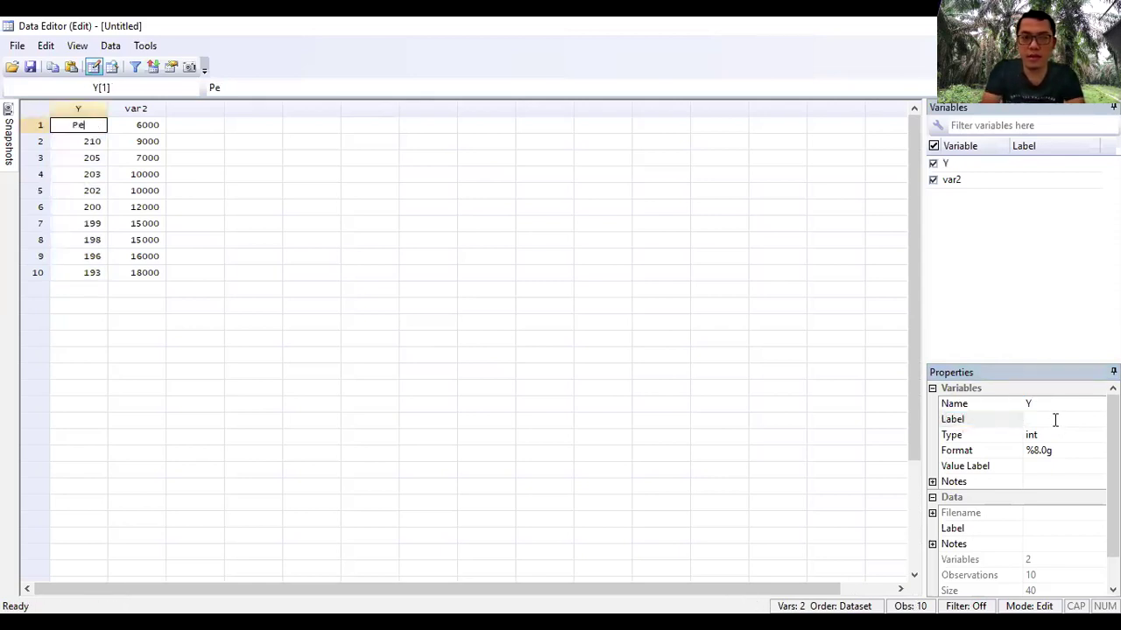
{"action": "left_click", "coordinate": [537, 389]}
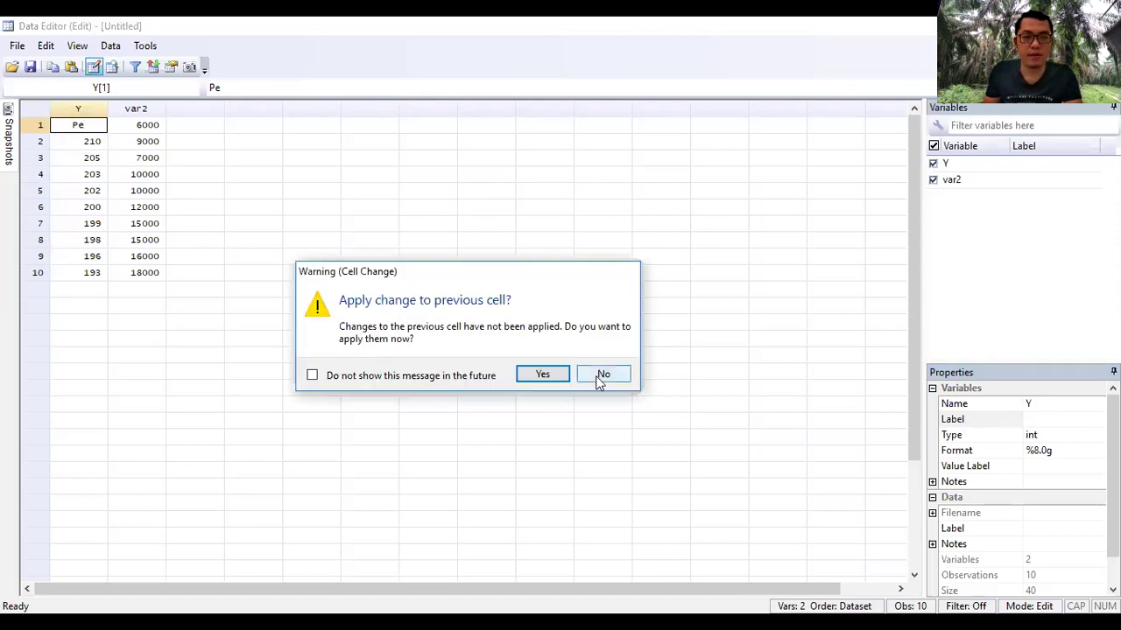
{"action": "left_click", "coordinate": [602, 375]}
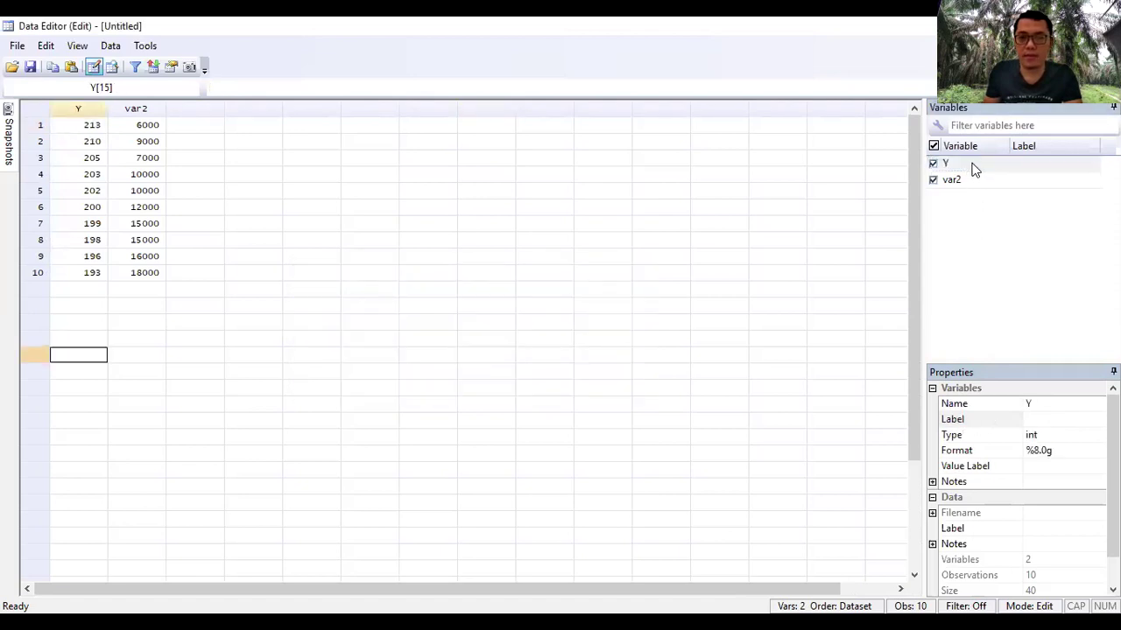
Label the variable Y as "Penjualan Roti (ribu pieces)"
{"action": "left_click", "coordinate": [1053, 419]}
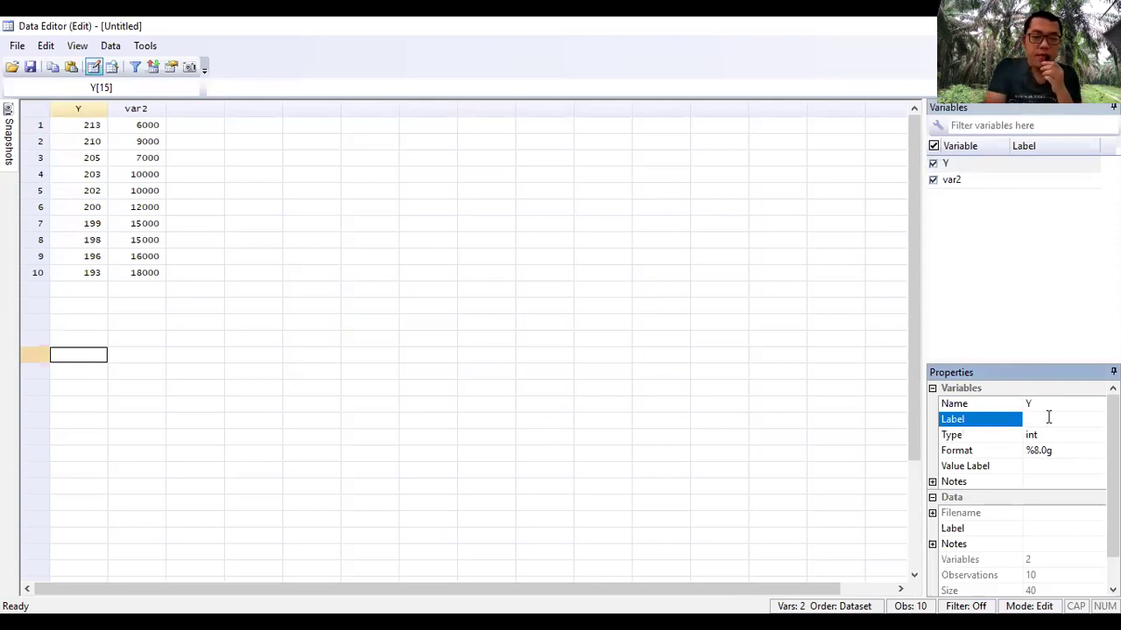
{"action": "type", "text": "Pe"}
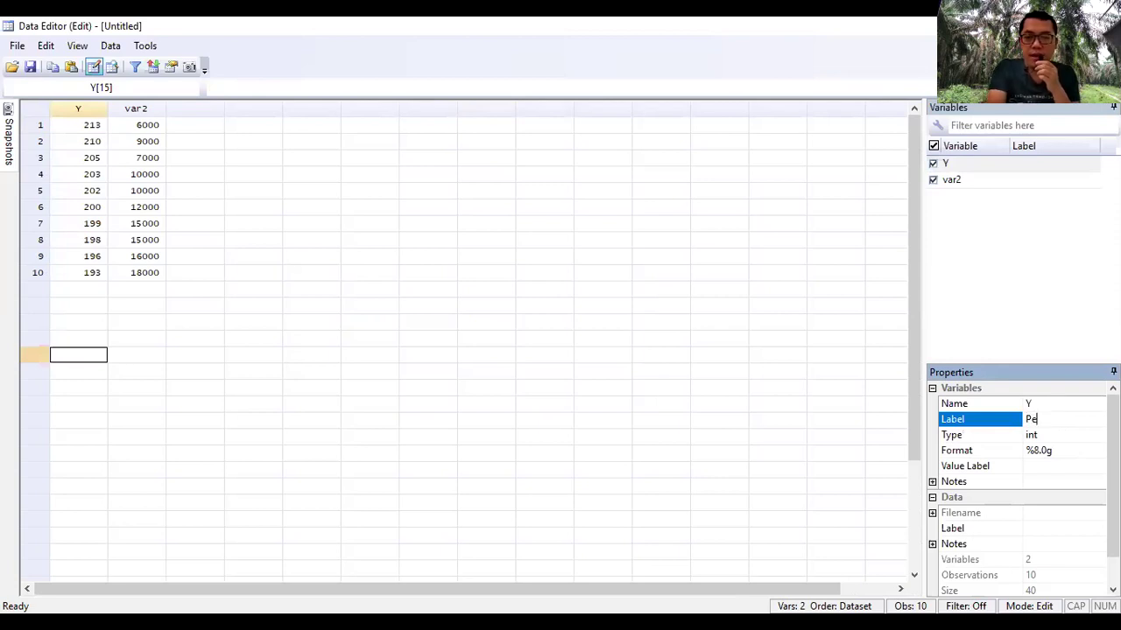
{"action": "type", "text": "njuala"}
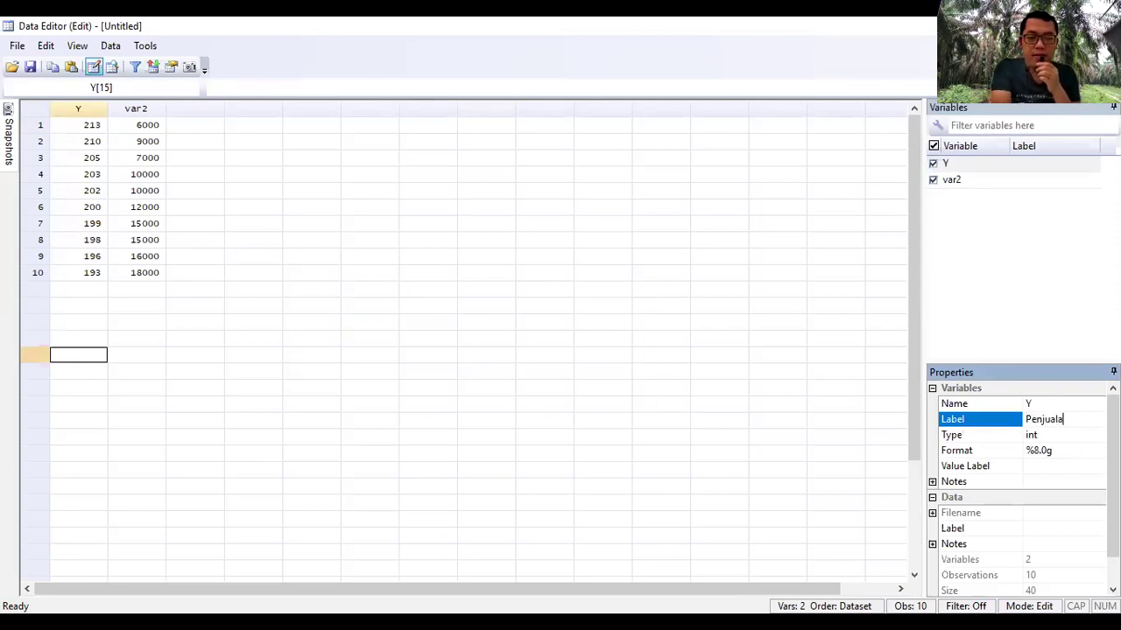
{"action": "type", "text": "n Ro"}
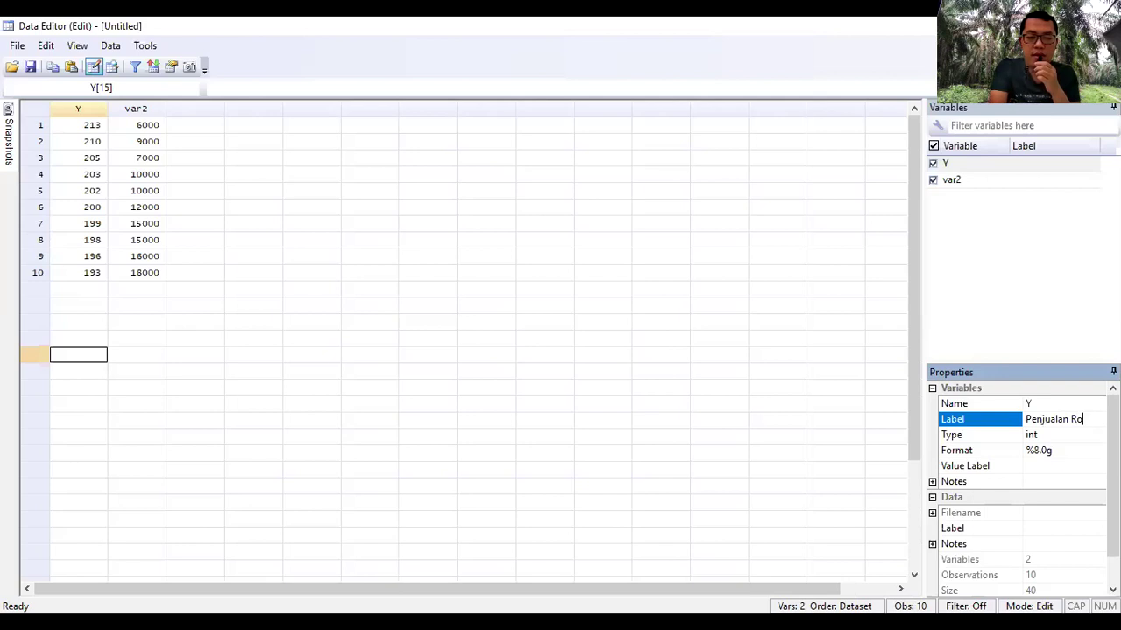
{"action": "type", "text": "ti"}
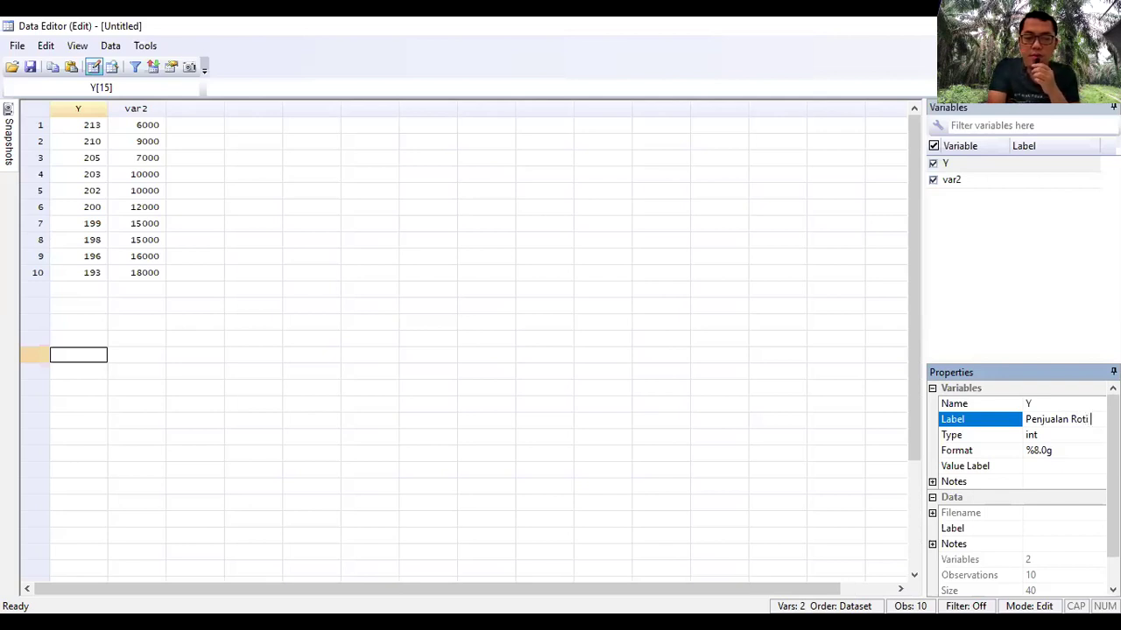
{"action": "type", "text": " (ri"}
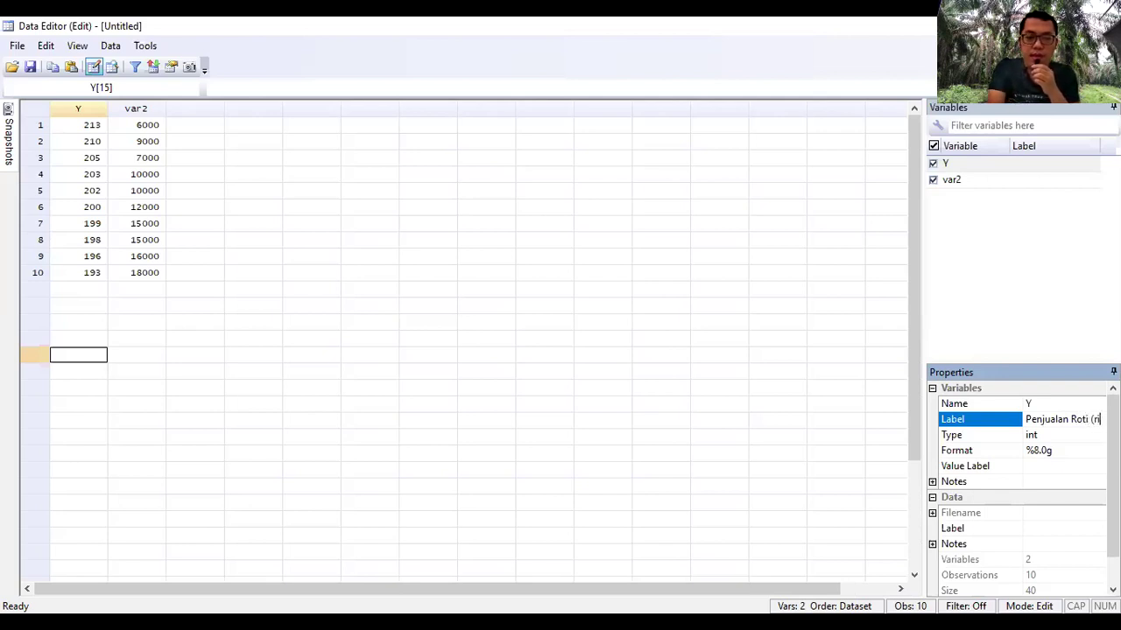
{"action": "type", "text": "bu pieces"}
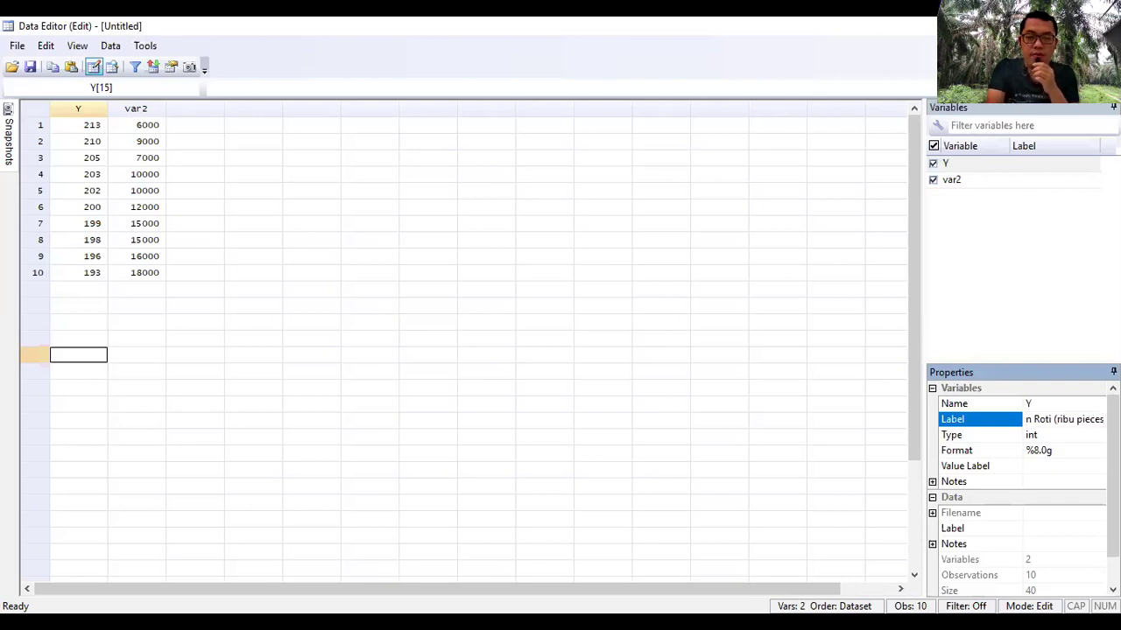
{"action": "type", "text": ")"}
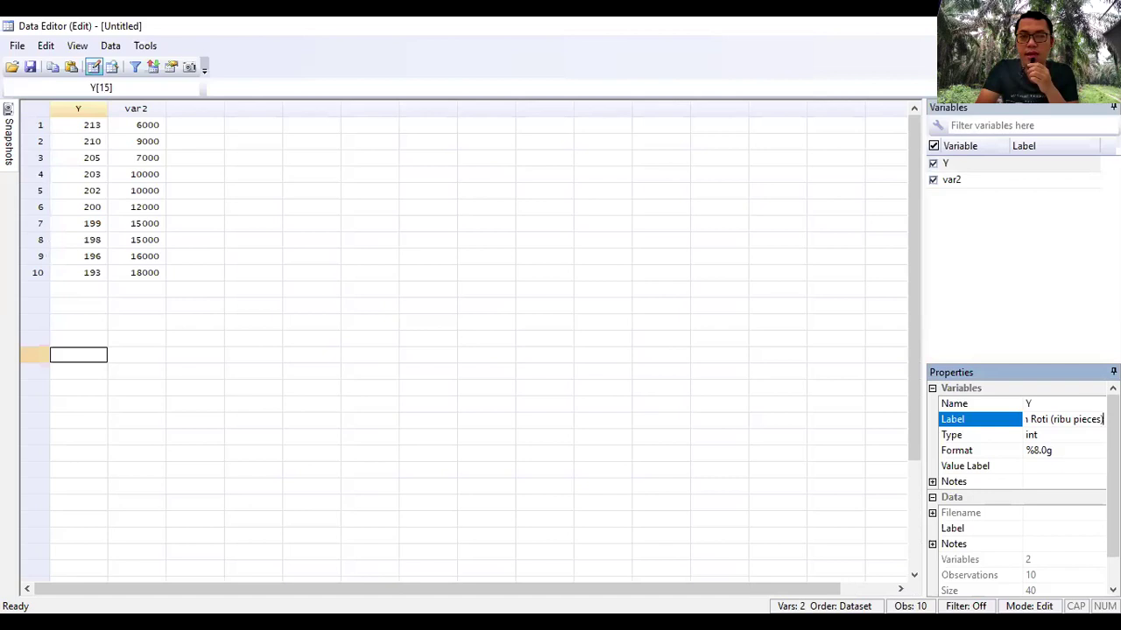
{"action": "key", "text": "Return"}
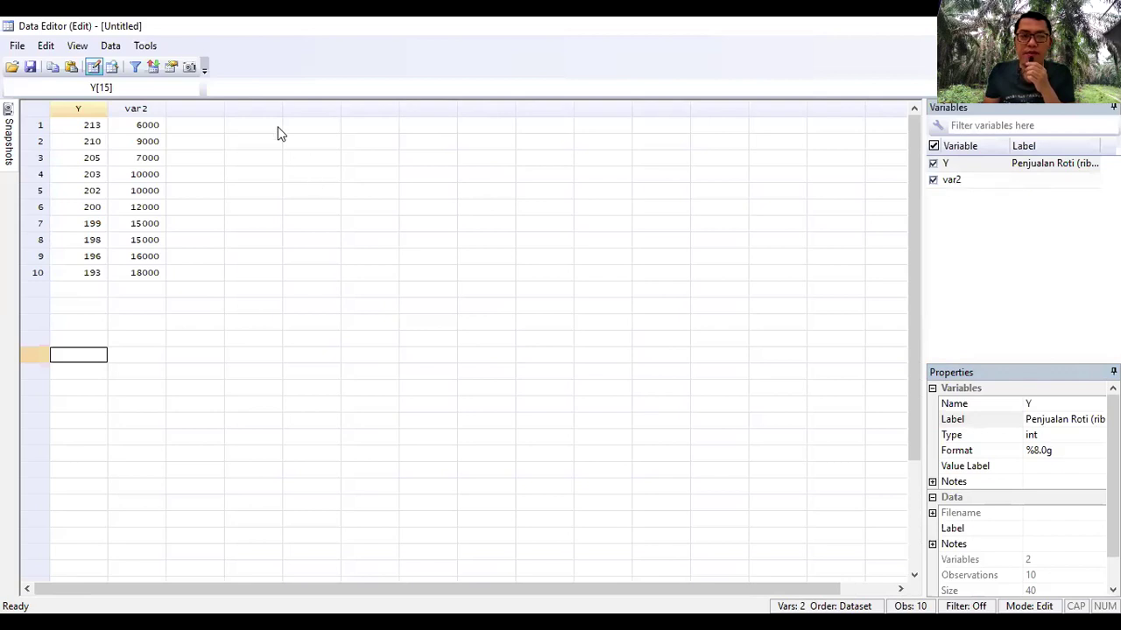
Rename the variable var2 as X
{"action": "left_click", "coordinate": [147, 110]}
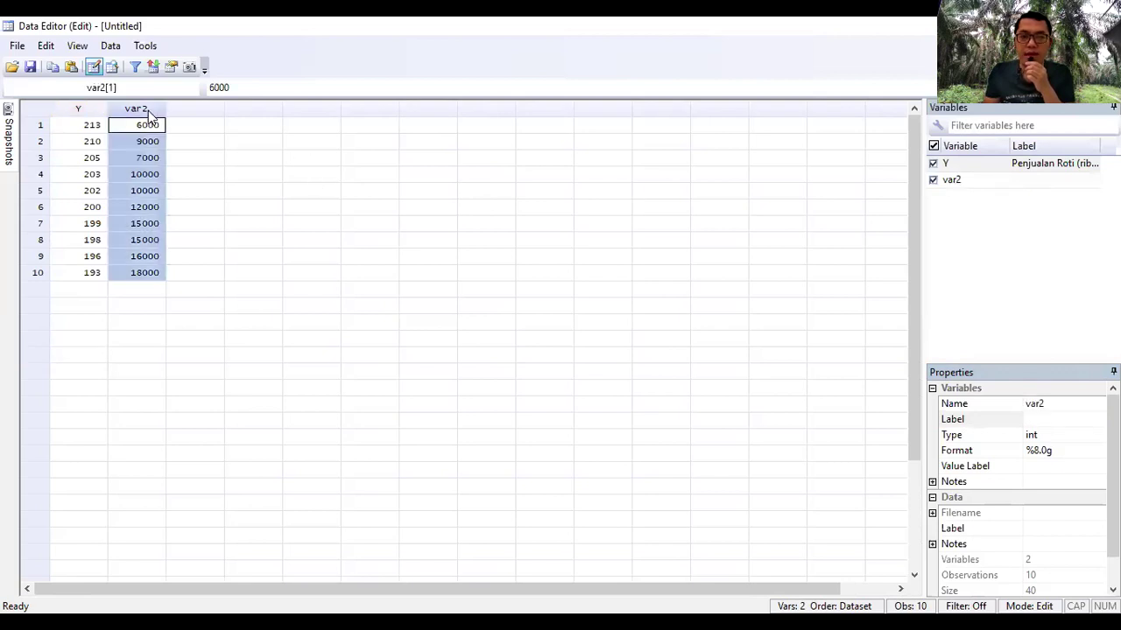
{"action": "left_click", "coordinate": [1056, 404]}
{"action": "double_click", "coordinate": [1030, 404]}
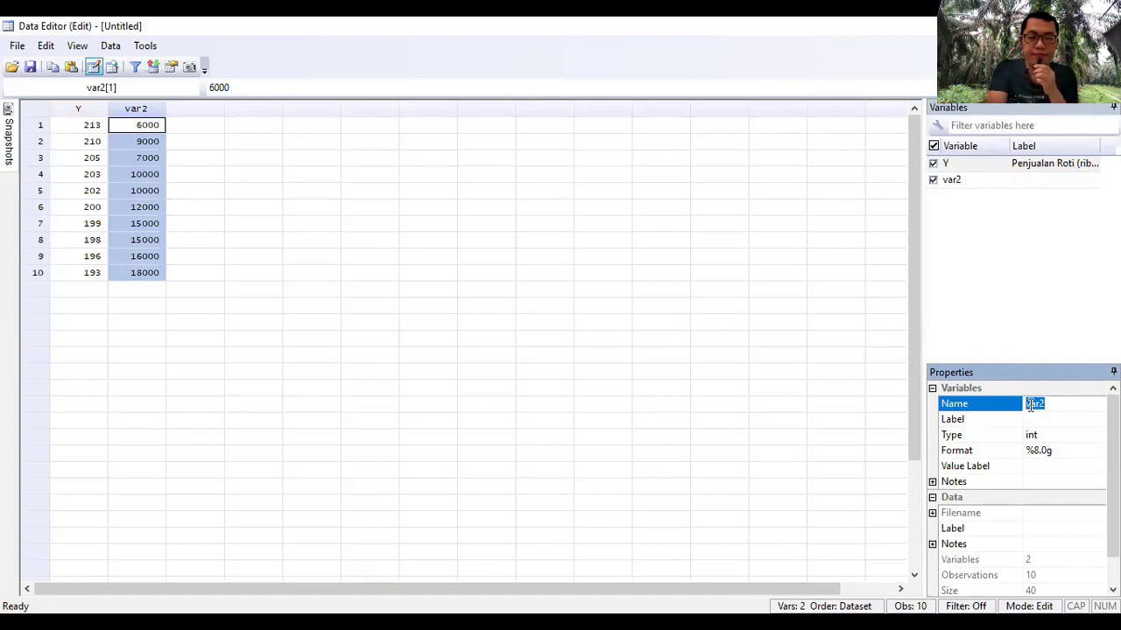
{"action": "type", "text": "X"}
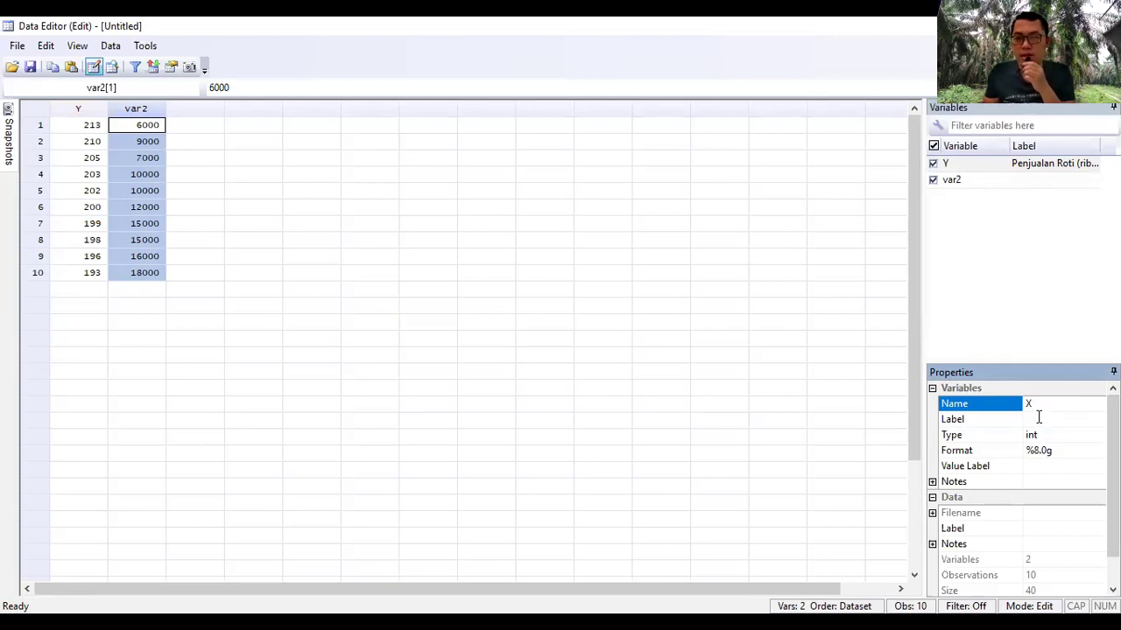
{"action": "left_click", "coordinate": [1036, 419]}
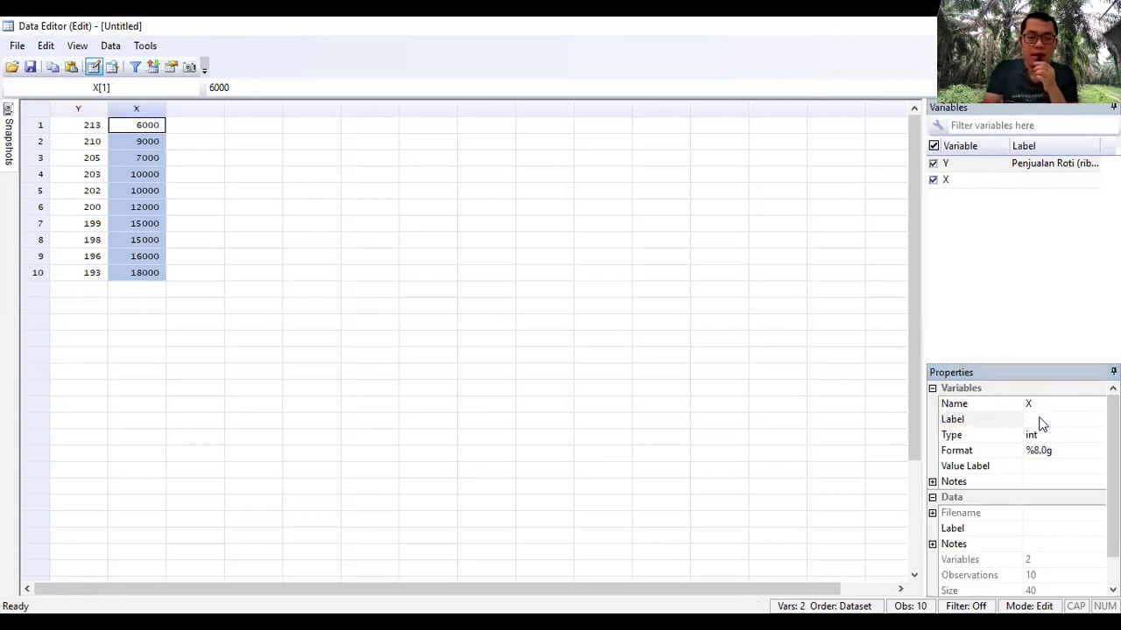
{"action": "type", "text": "H"}
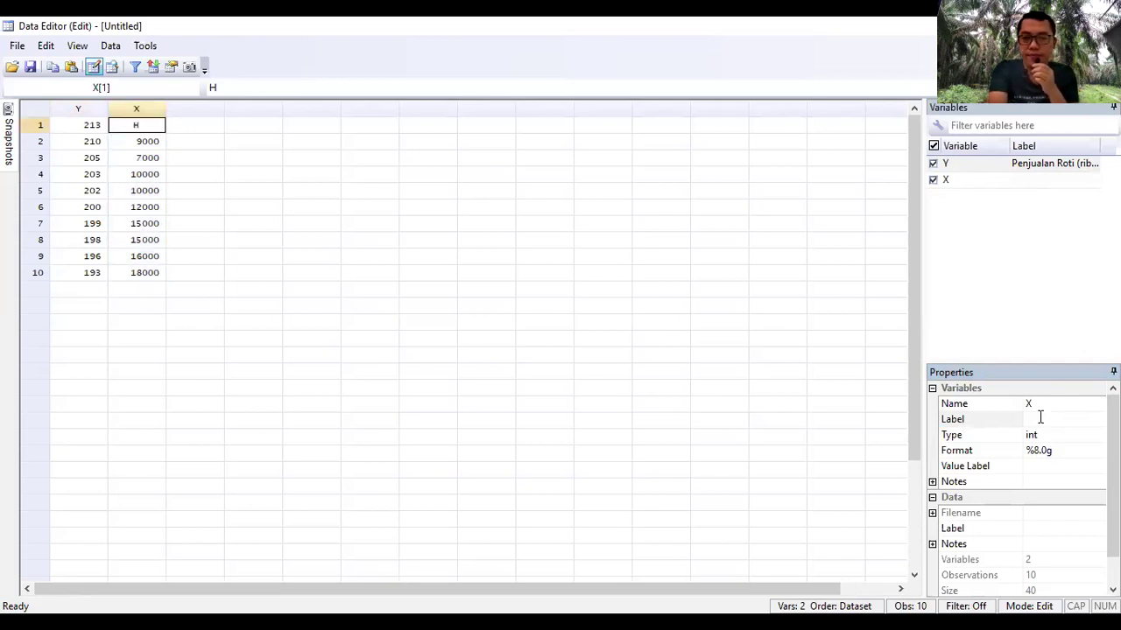
{"action": "key", "text": "BackSpace"}
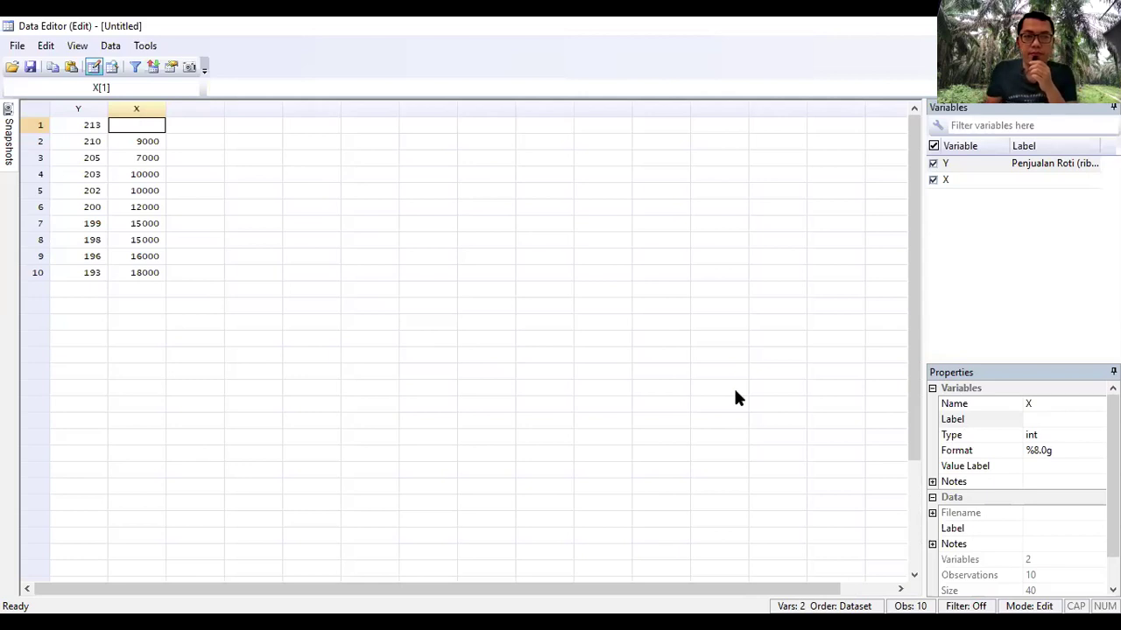
{"action": "left_click", "coordinate": [528, 358]}
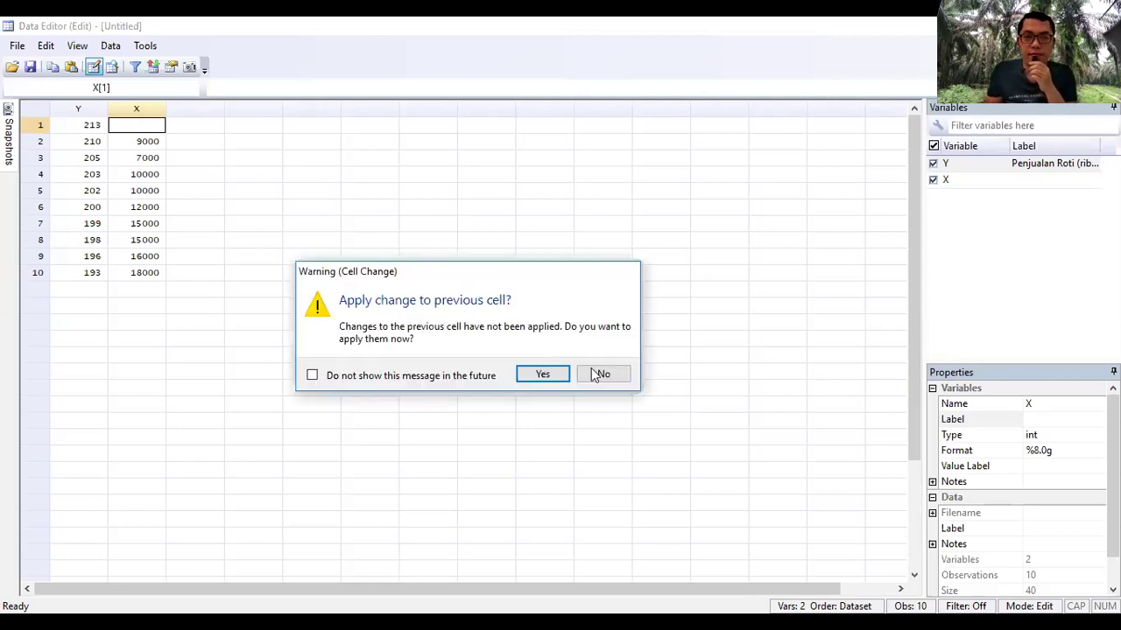
{"action": "left_click", "coordinate": [596, 374]}
Label the variable X as "Harga Jual (Rp/pieces)"
{"action": "left_click", "coordinate": [974, 180]}
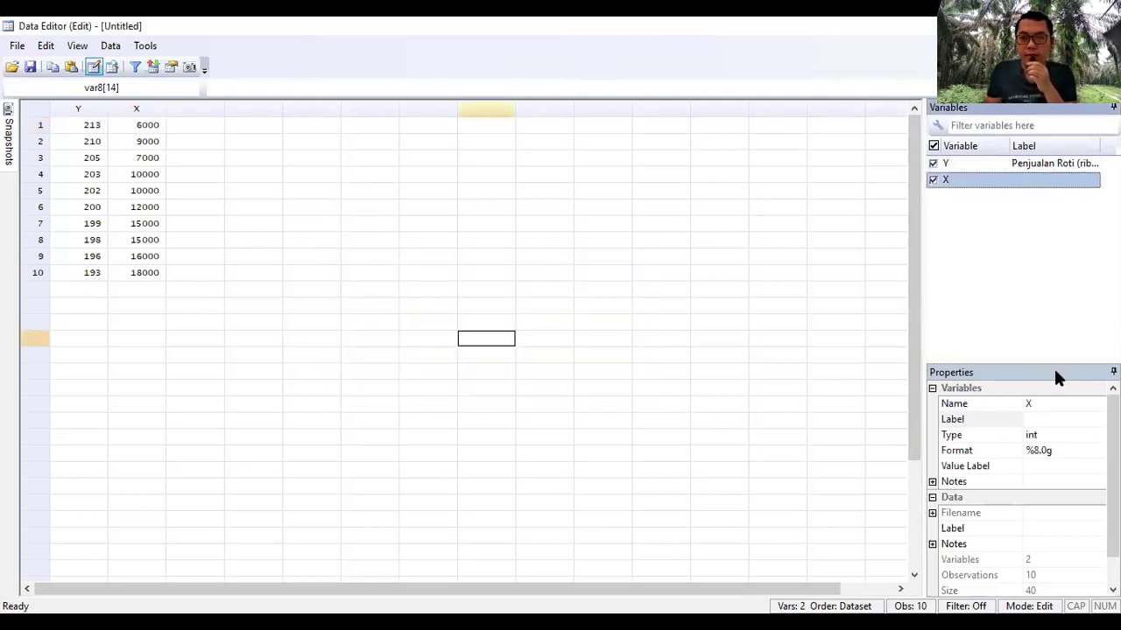
{"action": "left_click", "coordinate": [1043, 419]}
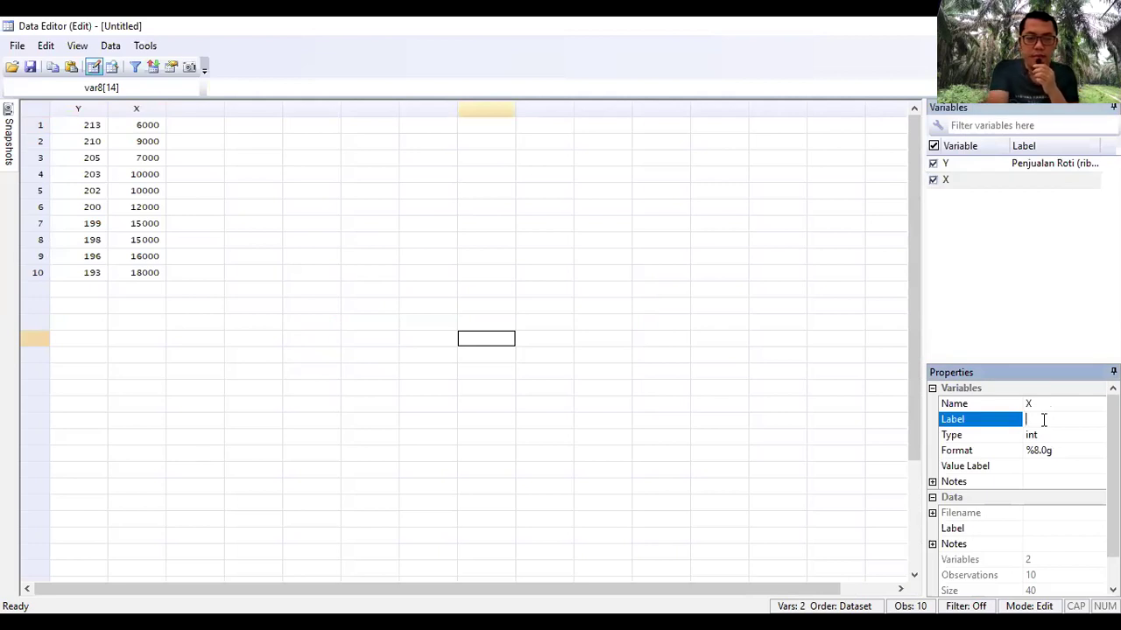
{"action": "type", "text": "Harga"}
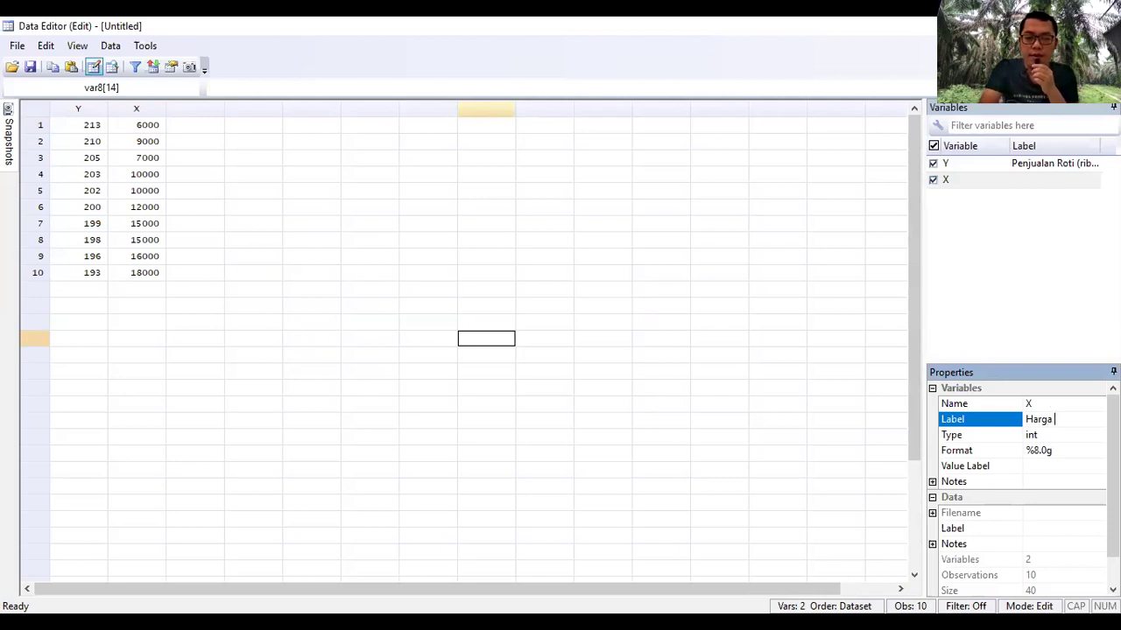
{"action": "type", "text": " Jual"}
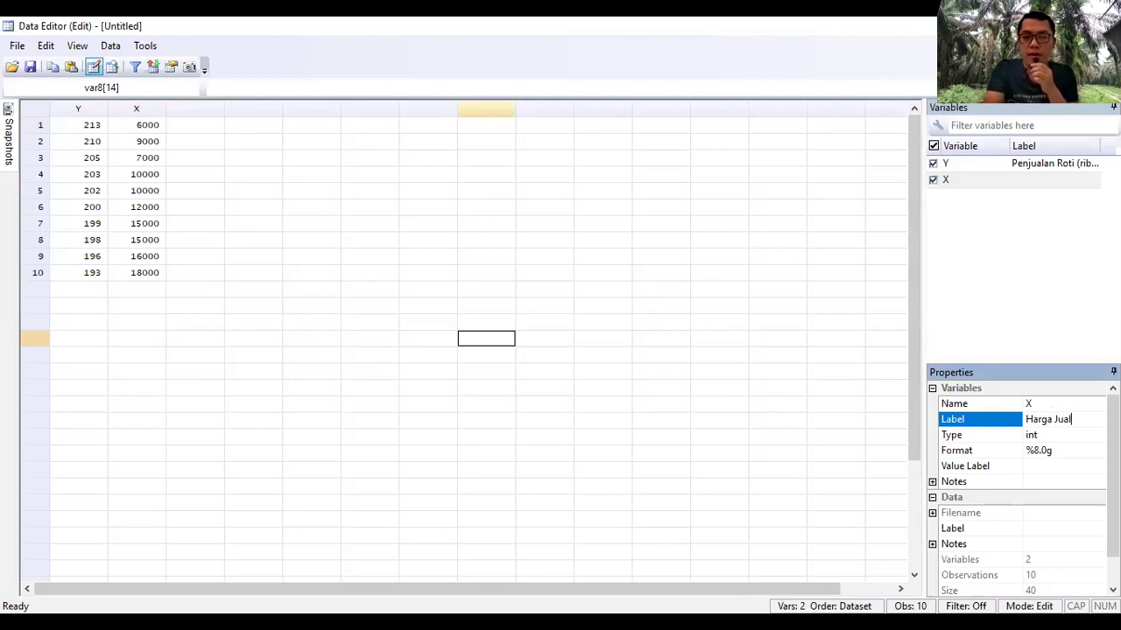
{"action": "type", "text": " ("}
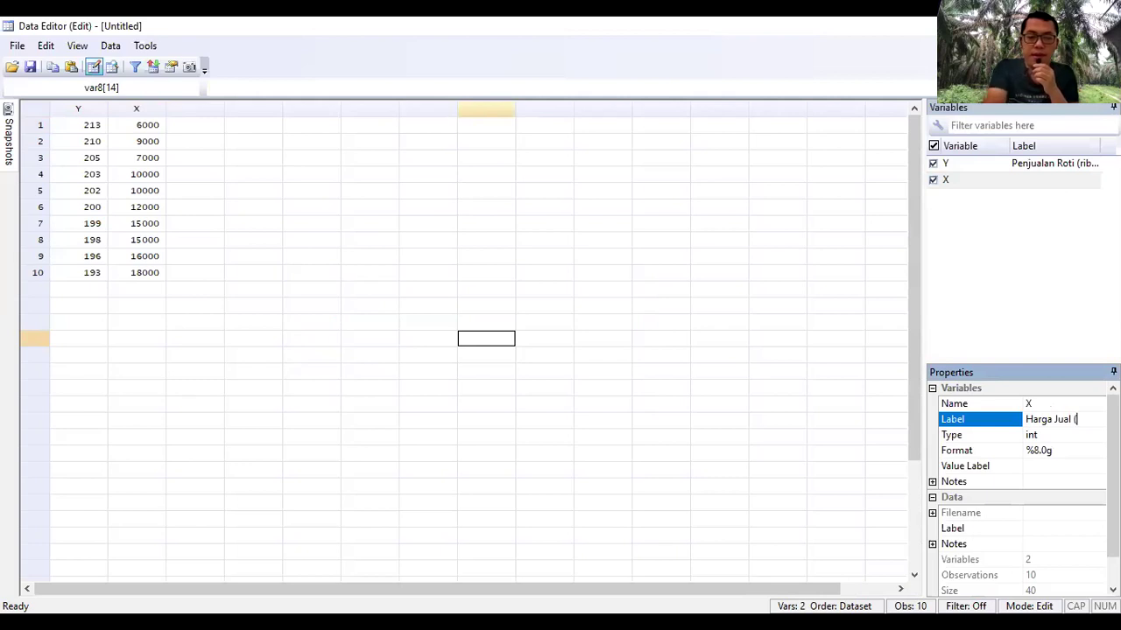
{"action": "type", "text": "Rp/pieces"}
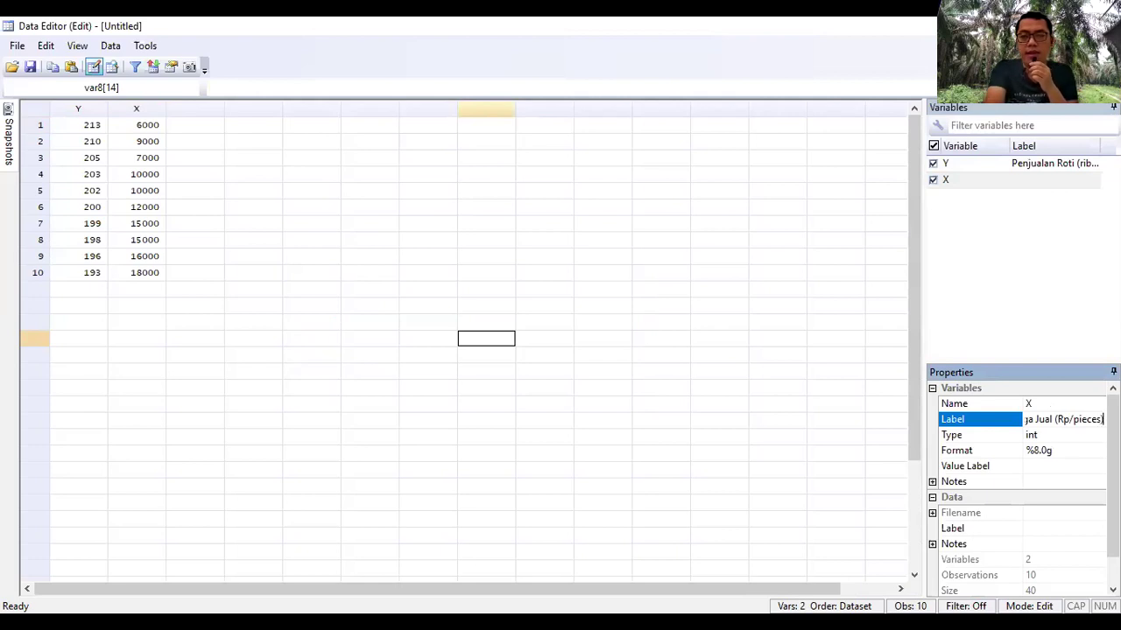
{"action": "key", "text": "Return"}
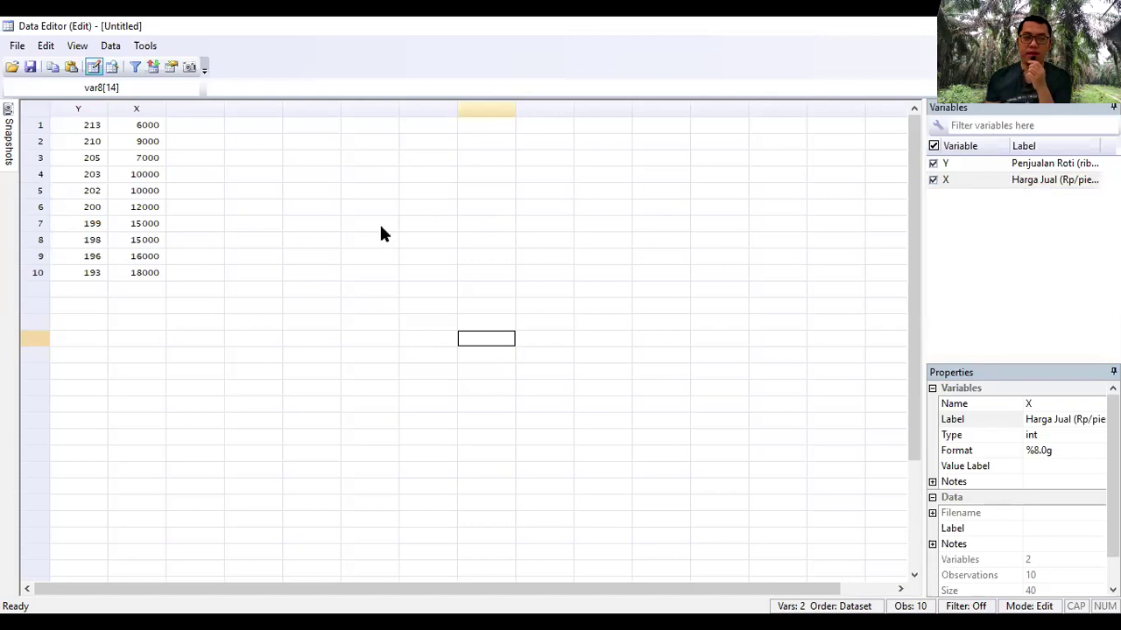
{"action": "left_click", "coordinate": [261, 211]}
{"action": "left_click", "coordinate": [195, 138]}
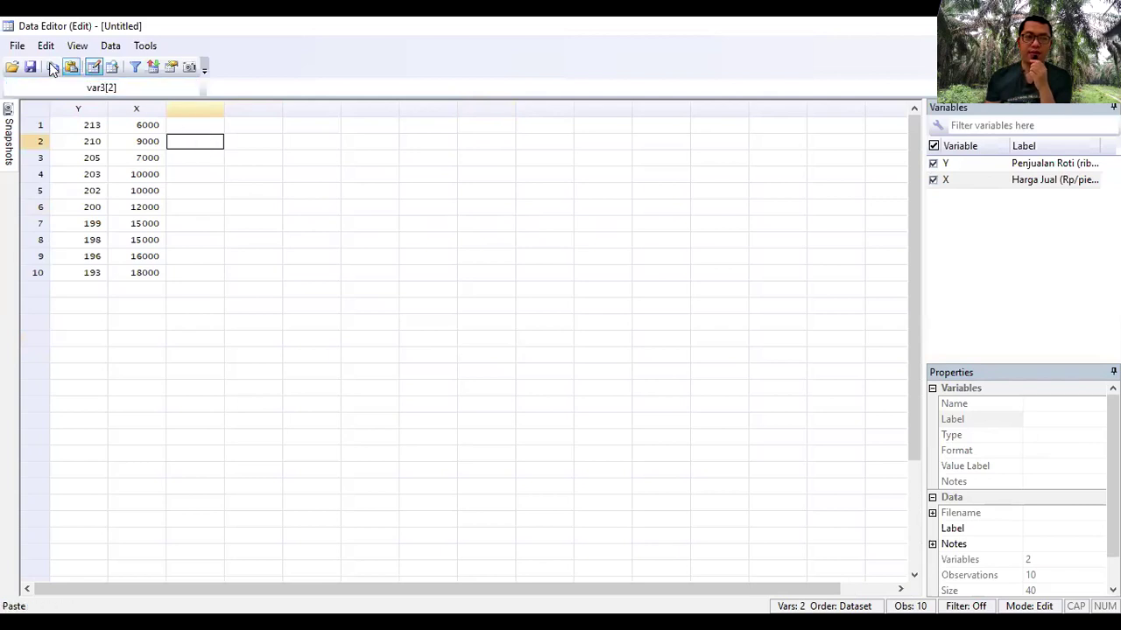
{"action": "left_click", "coordinate": [19, 48]}
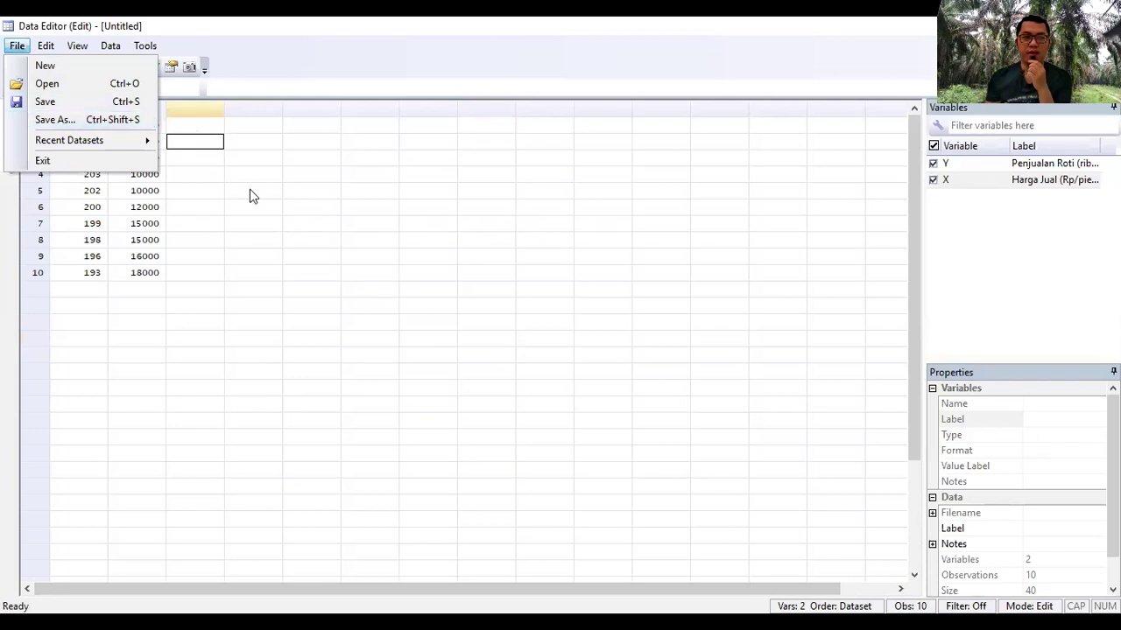
{"action": "left_click", "coordinate": [309, 230]}
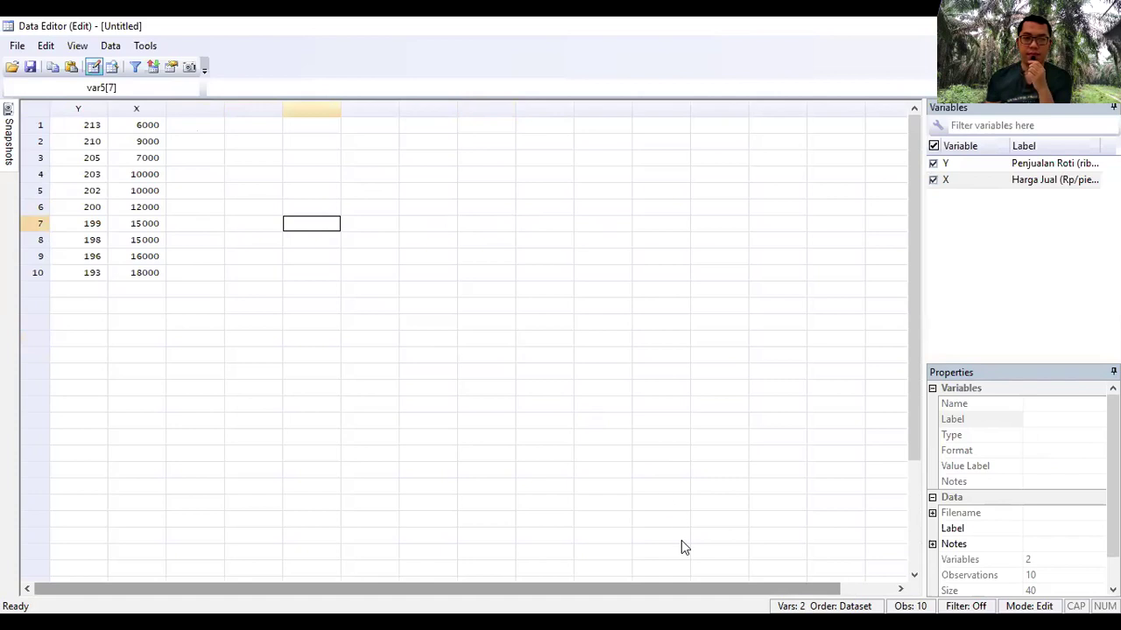
Switch from the Data Editor to the main Stata results window and open the linear regression (regress) dialog
{"action": "key", "text": "alt+Tab"}
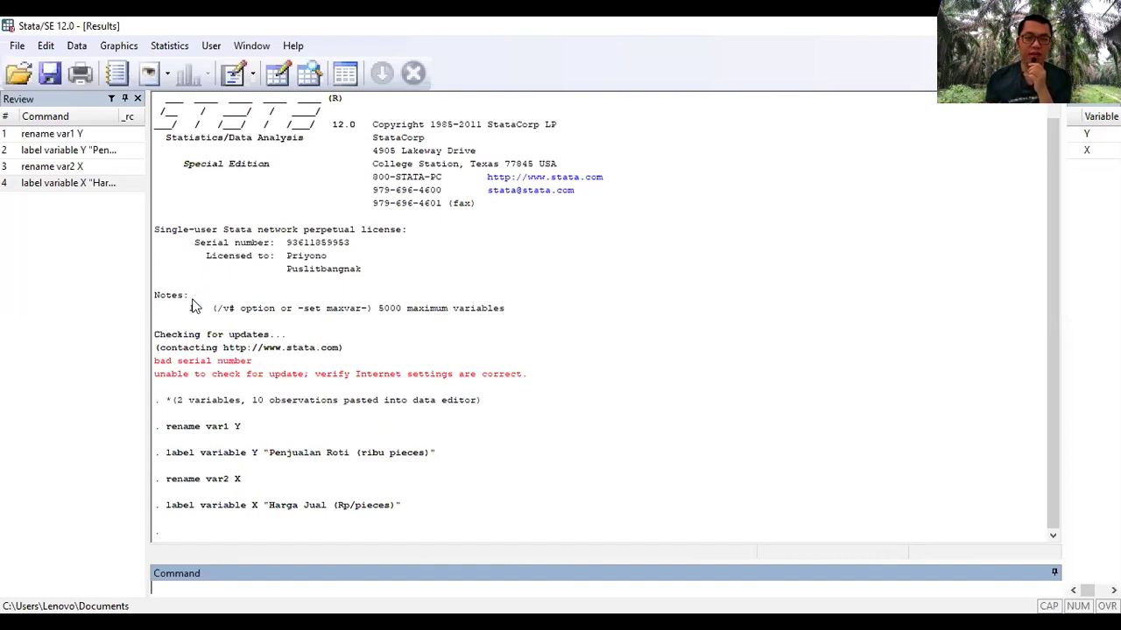
{"action": "left_click", "coordinate": [173, 50]}
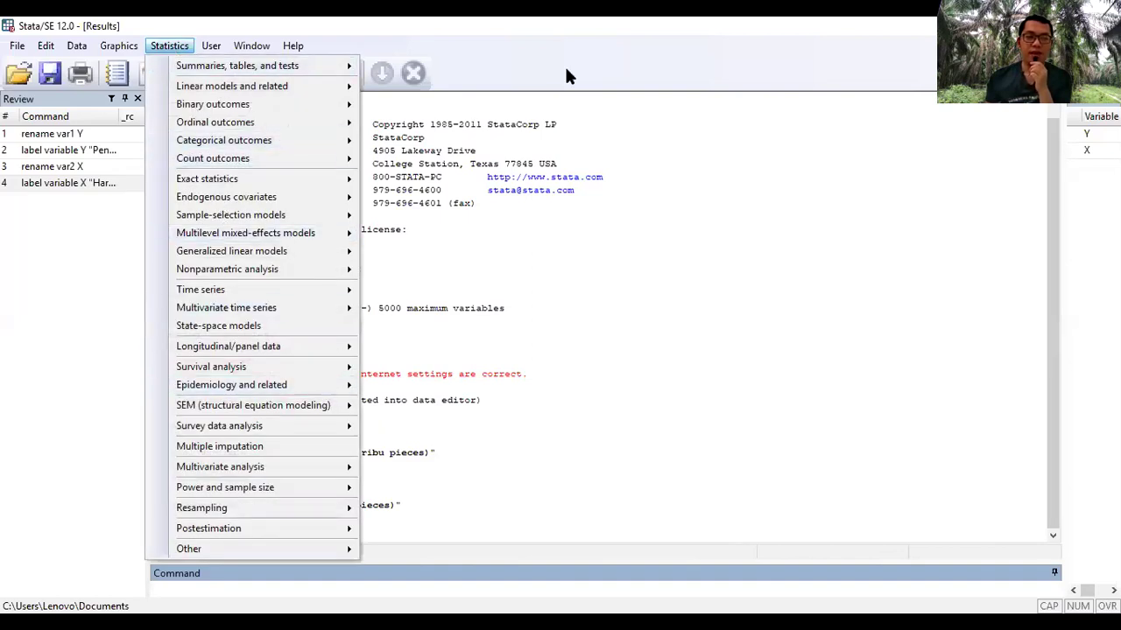
{"action": "left_click", "coordinate": [483, 120]}
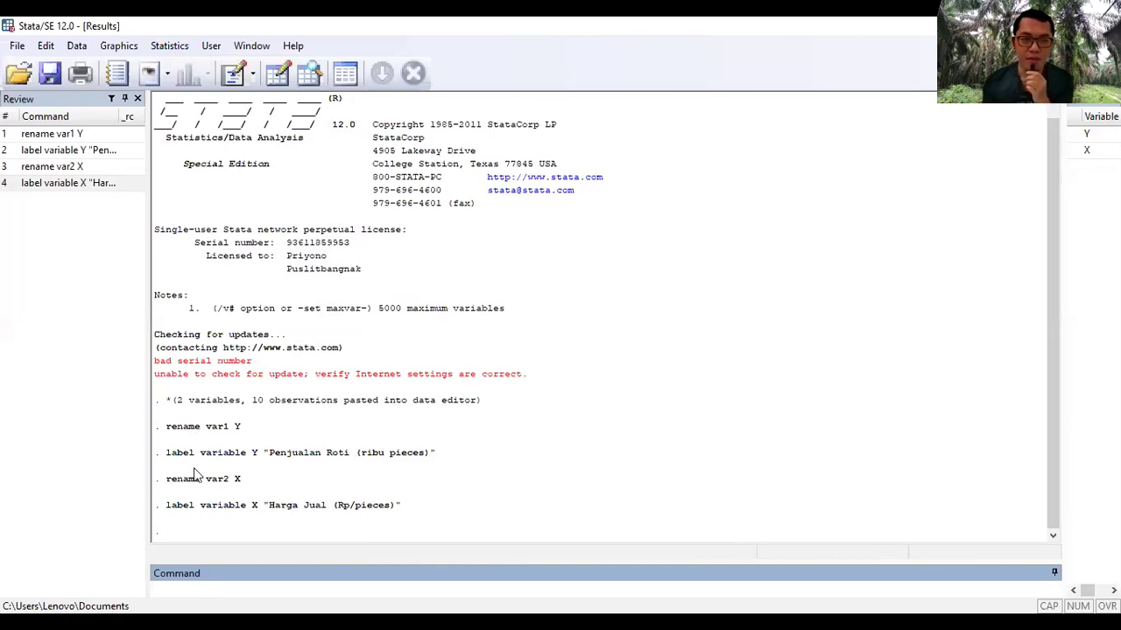
{"action": "left_click", "coordinate": [207, 585]}
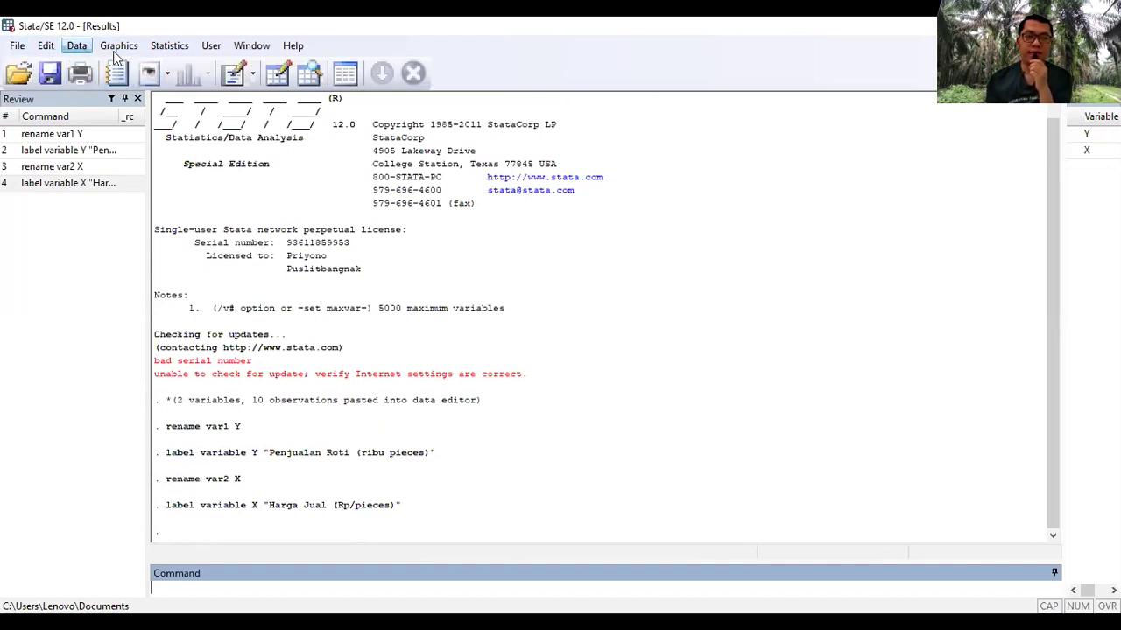
{"action": "left_click", "coordinate": [169, 50]}
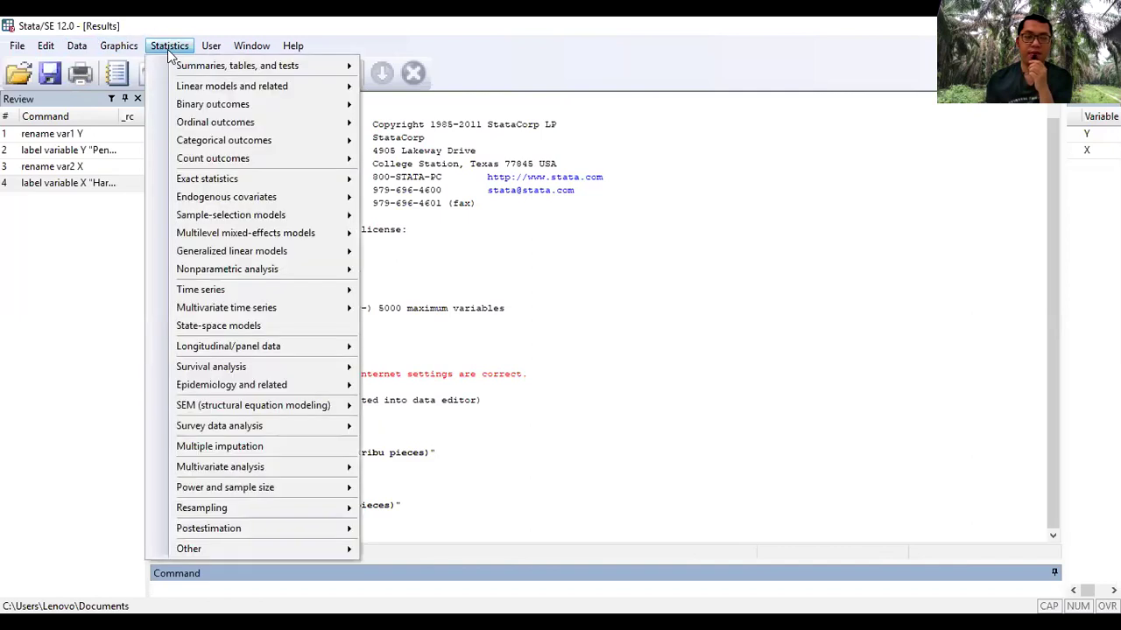
{"action": "mouse_move", "coordinate": [310, 88]}
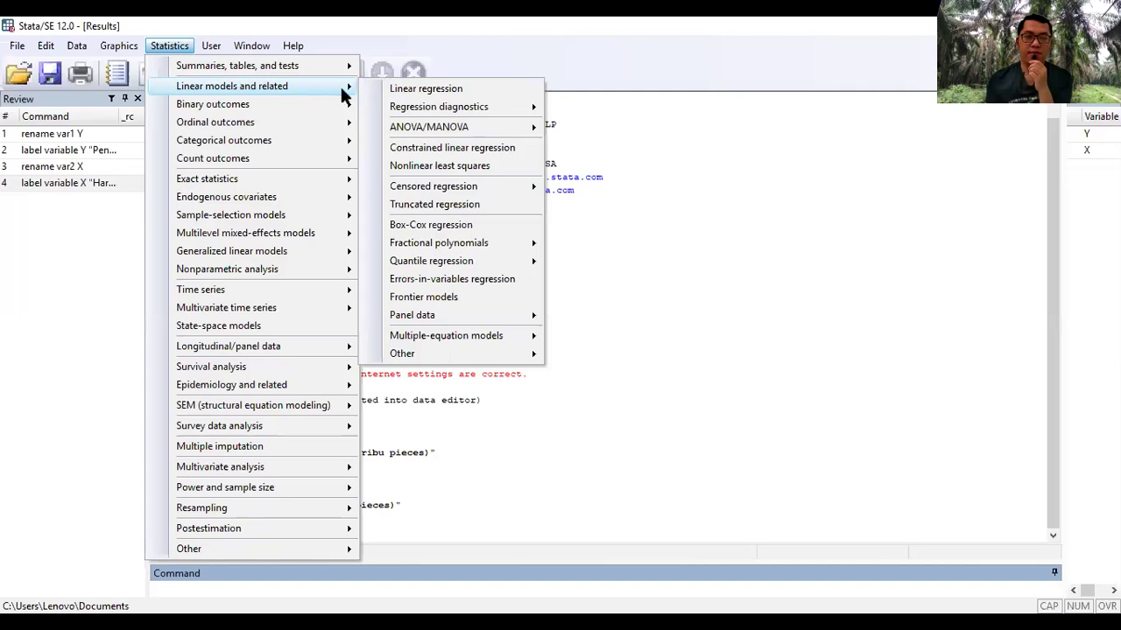
{"action": "left_click", "coordinate": [509, 90]}
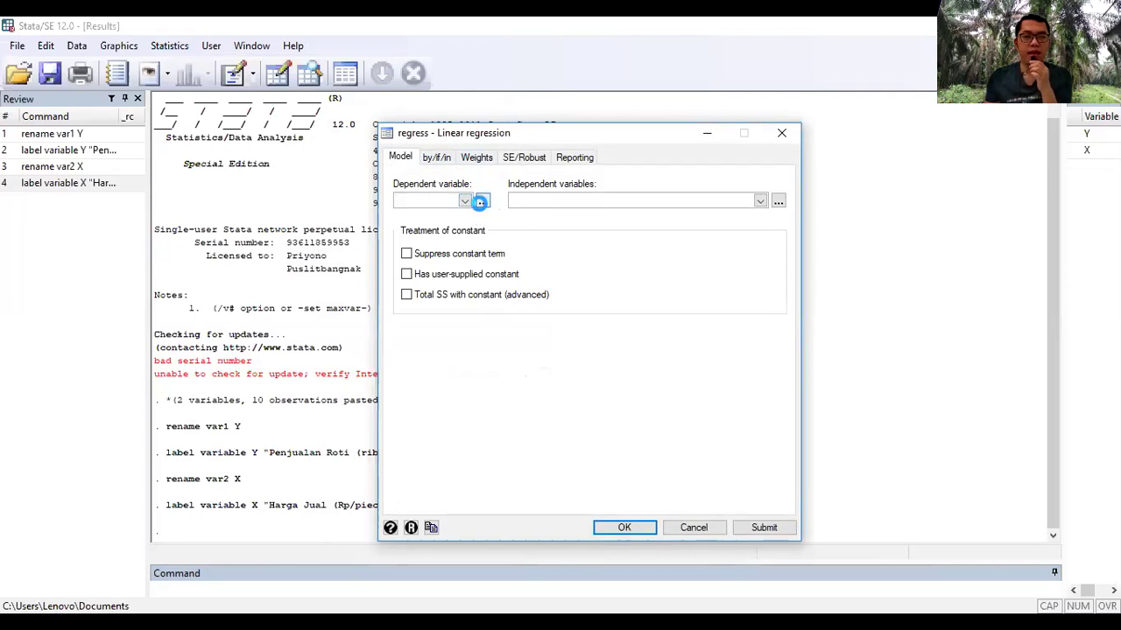
Choose Y as the dependent variable and X as the independent variable of the linear regression
{"action": "left_click", "coordinate": [483, 202]}
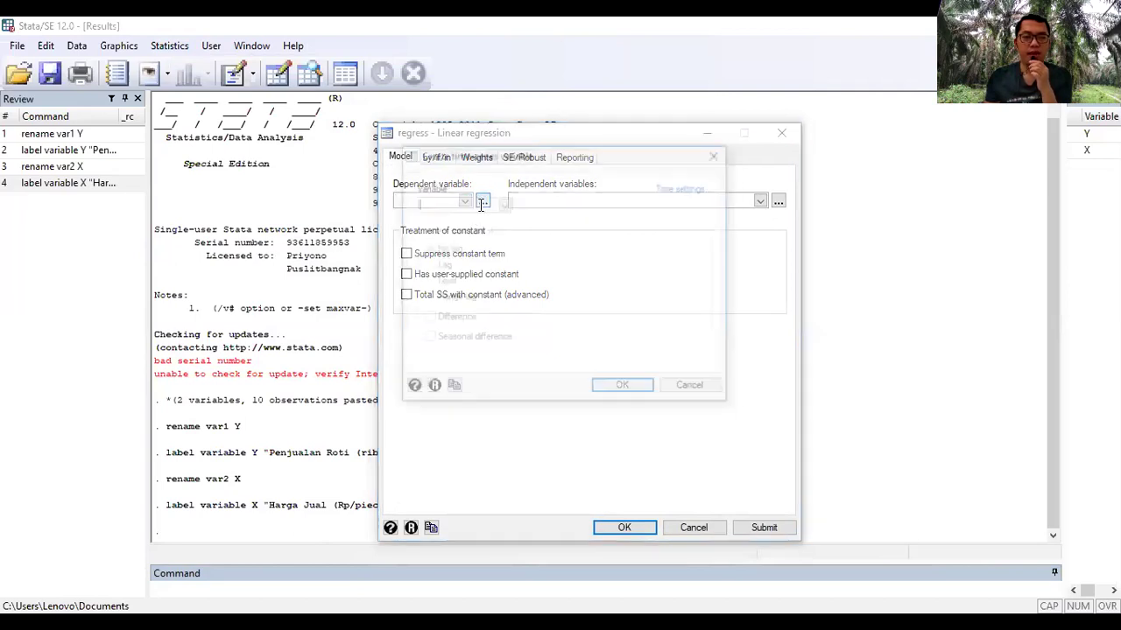
{"action": "left_click", "coordinate": [688, 389]}
{"action": "left_click", "coordinate": [465, 201]}
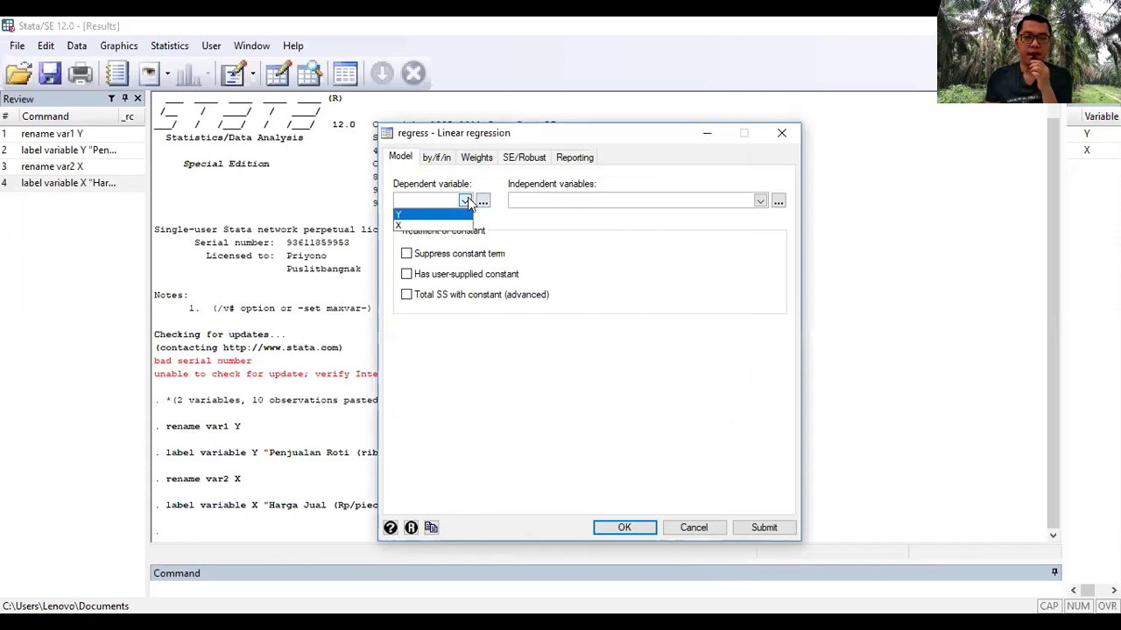
{"action": "left_click", "coordinate": [426, 216]}
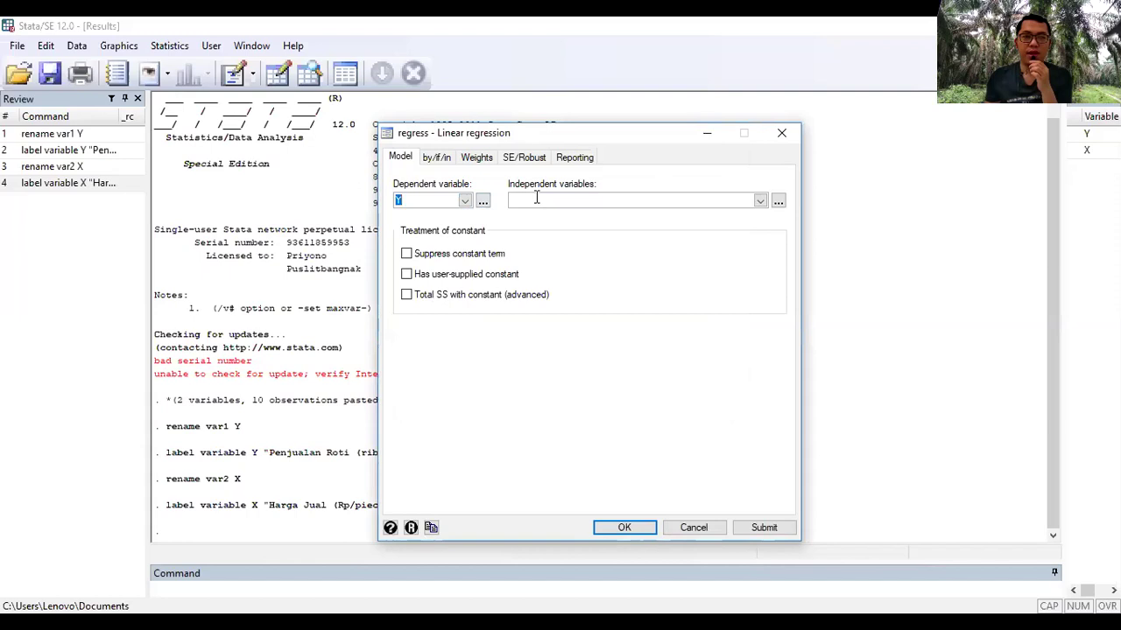
{"action": "left_click", "coordinate": [536, 198]}
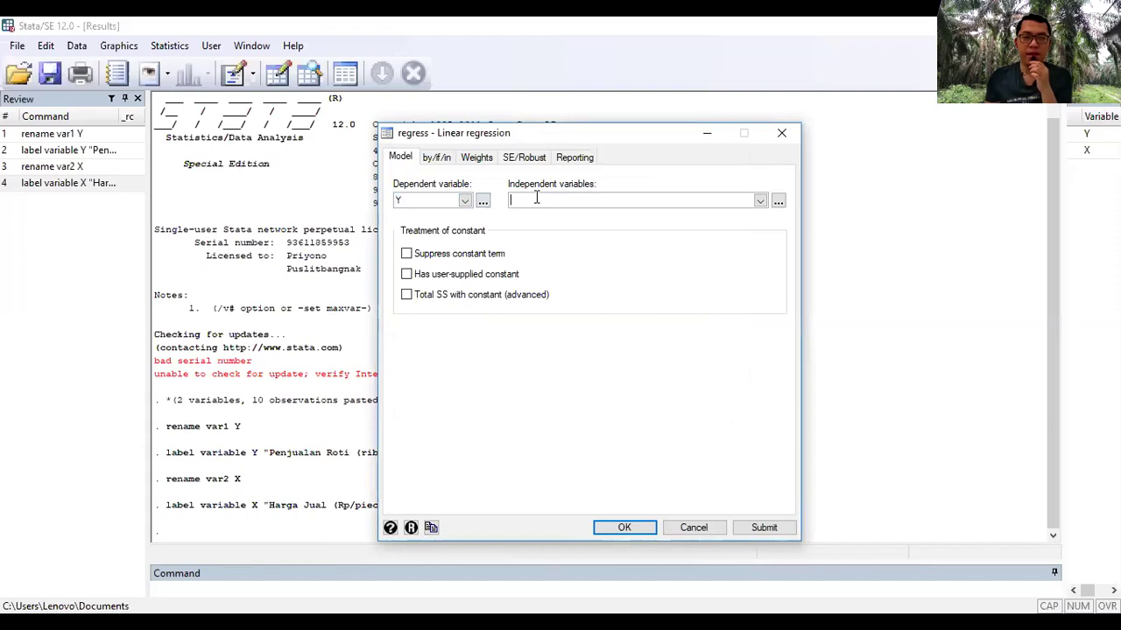
{"action": "left_click", "coordinate": [760, 201]}
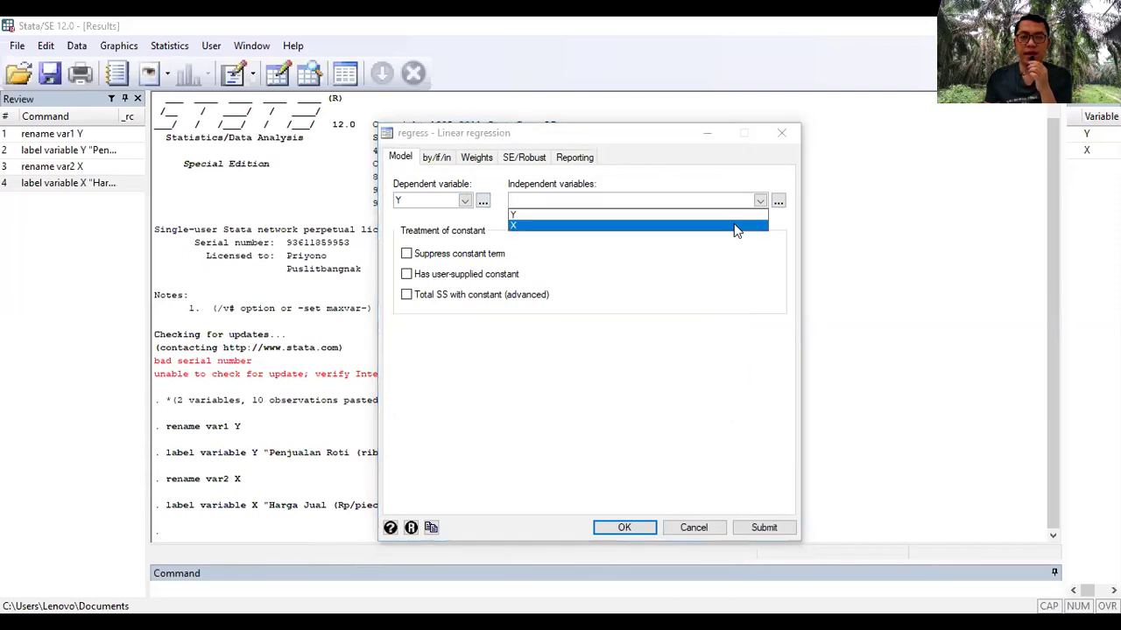
{"action": "left_click", "coordinate": [736, 226]}
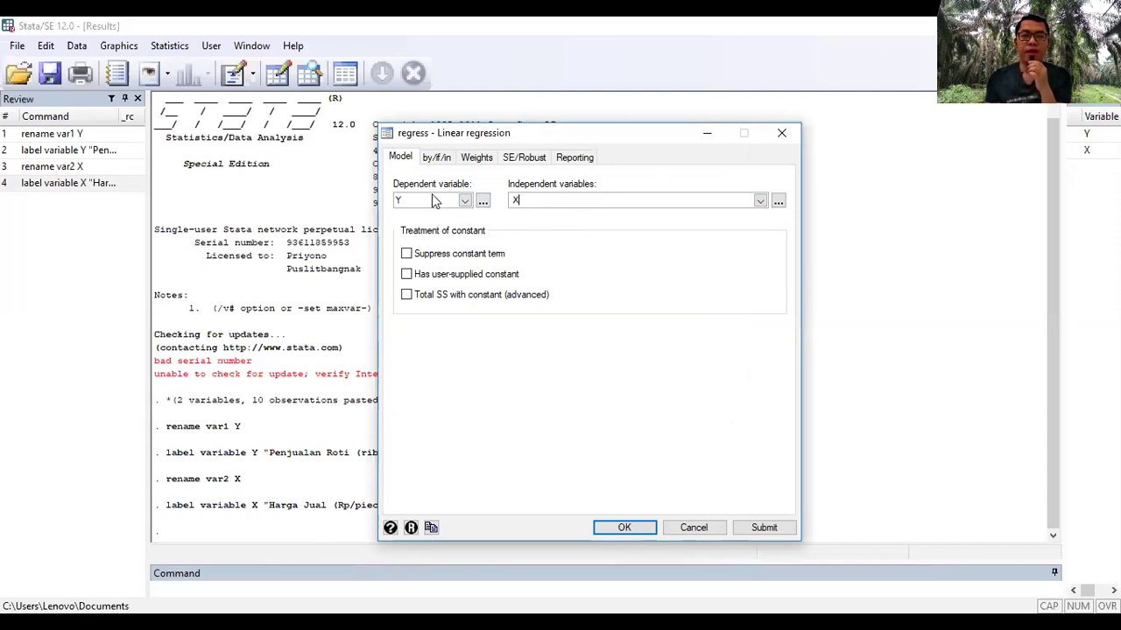
Keep the confidence level at 95 in the reporting options and run the regression of Y on X
{"action": "left_click", "coordinate": [571, 159]}
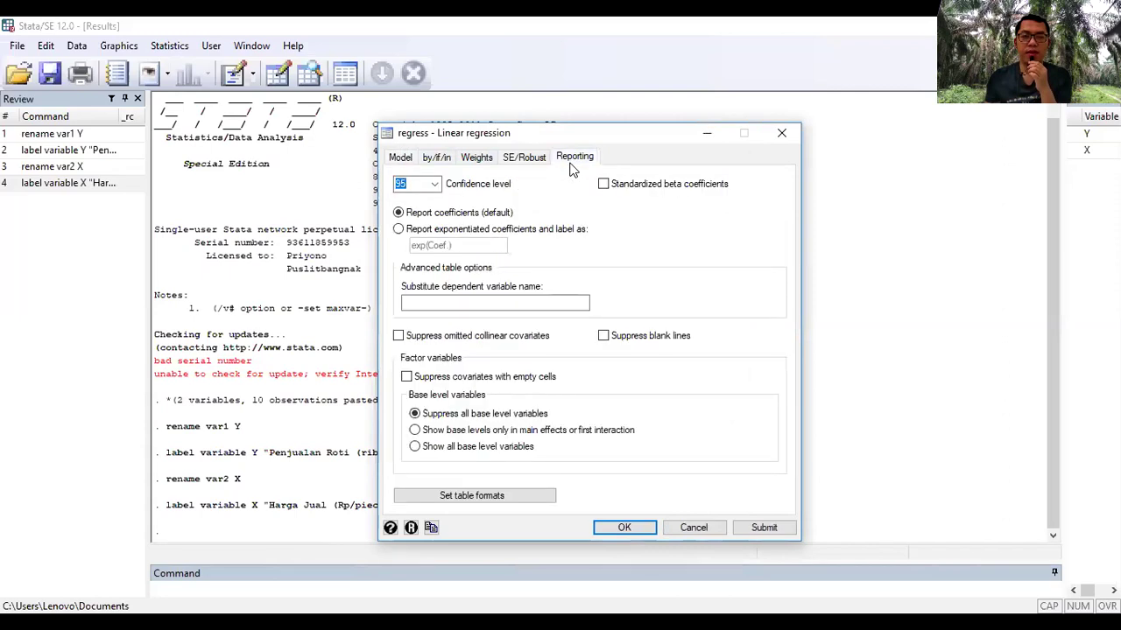
{"action": "left_click", "coordinate": [435, 189]}
{"action": "left_click", "coordinate": [436, 189]}
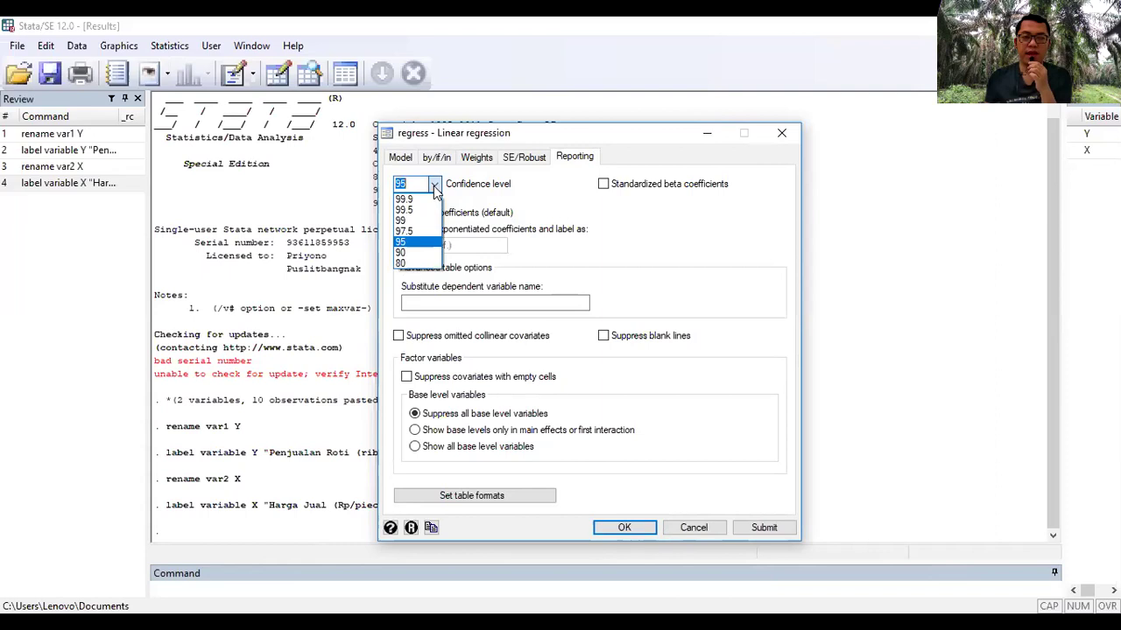
{"action": "left_click", "coordinate": [435, 189]}
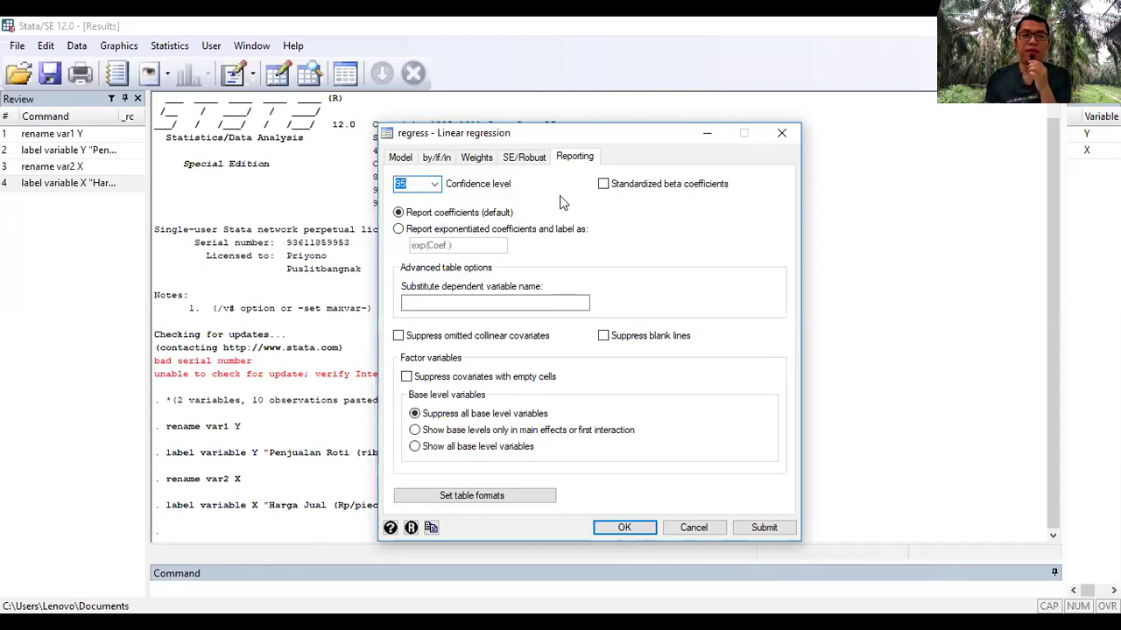
{"action": "left_click", "coordinate": [625, 527]}
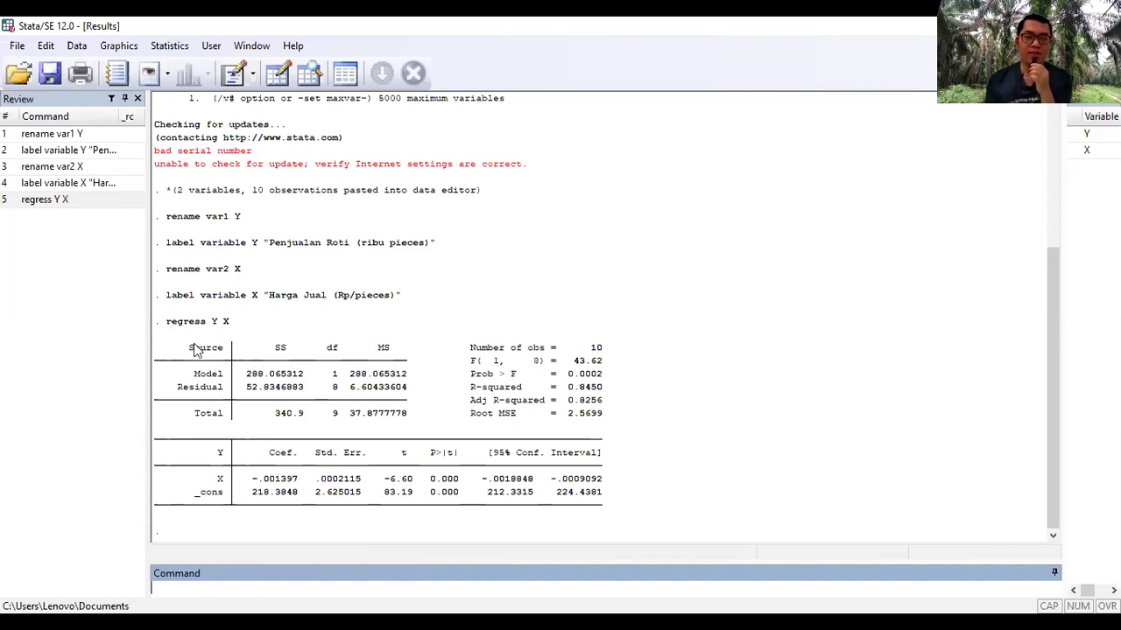
Copy the complete regress Y X output, both the ANOVA and coefficient tables, from the results as a picture
{"action": "left_click_drag", "start_coordinate": [153, 331], "coordinate": [604, 509]}
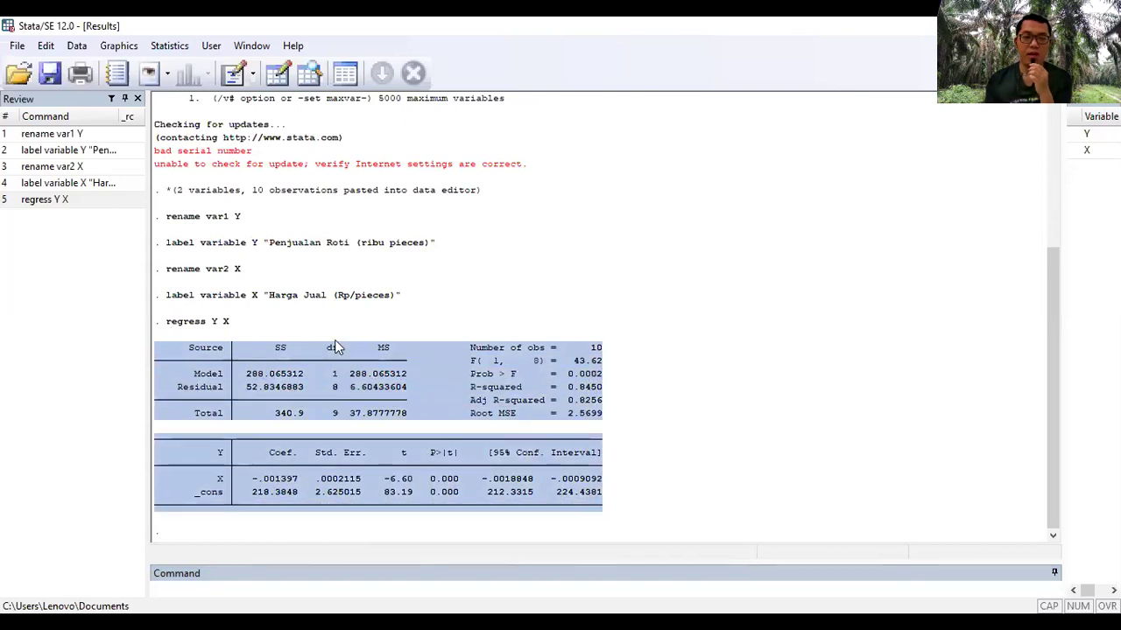
{"action": "right_click", "coordinate": [335, 368]}
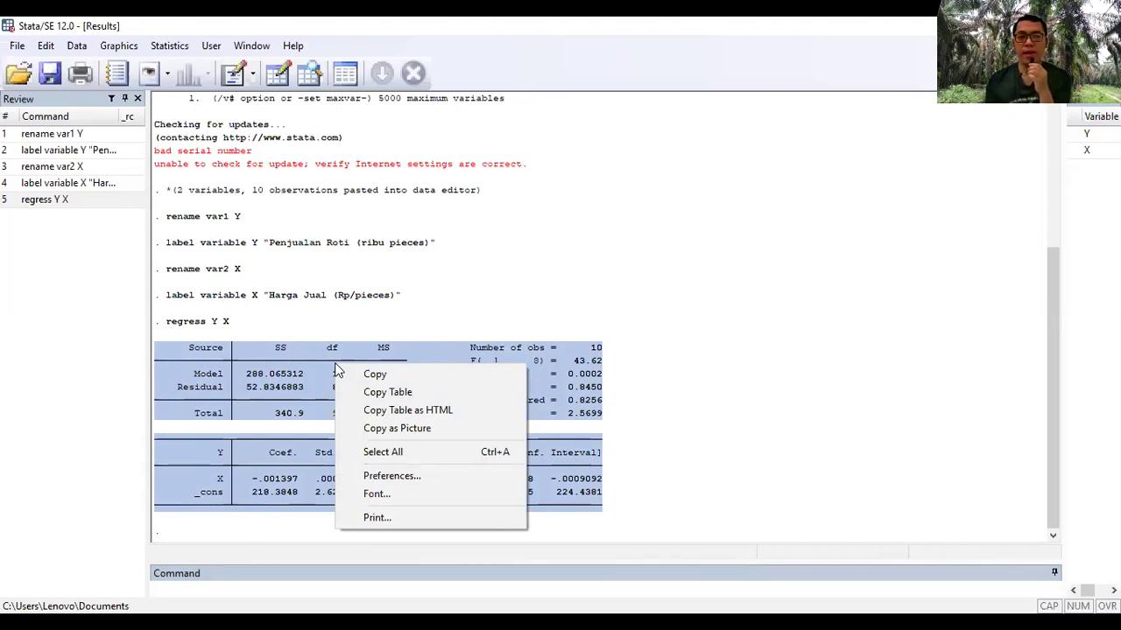
{"action": "left_click", "coordinate": [428, 430]}
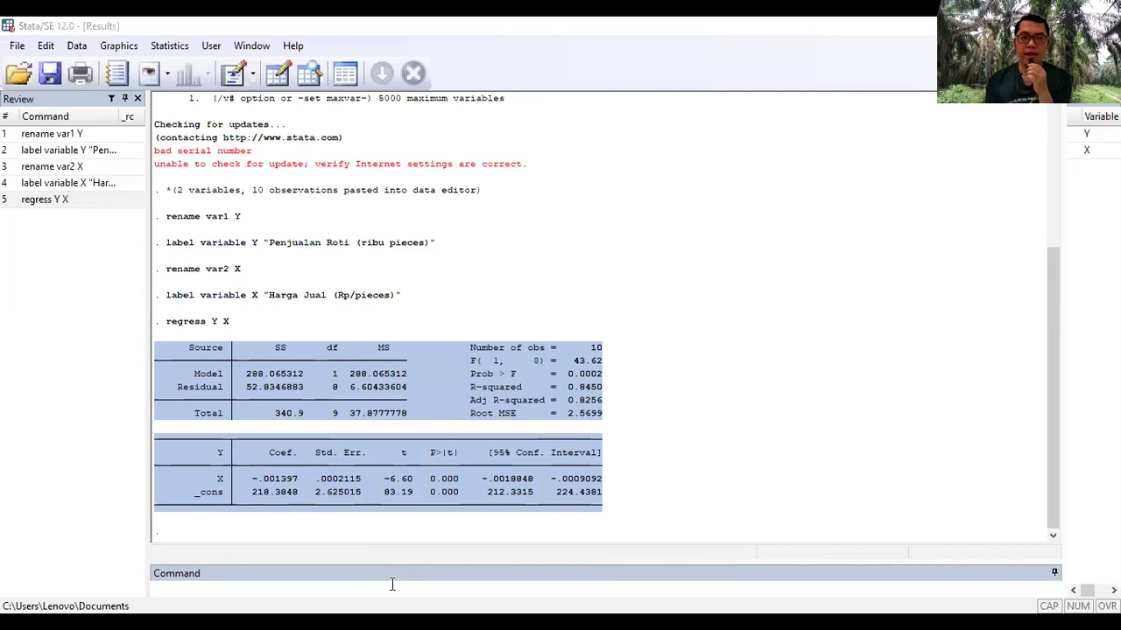
Switch to the PowerPoint presentation and paste the regression output as a picture on slide 5, "Hasil Analisis dengan STATA"
{"action": "key", "text": "alt+Tab"}
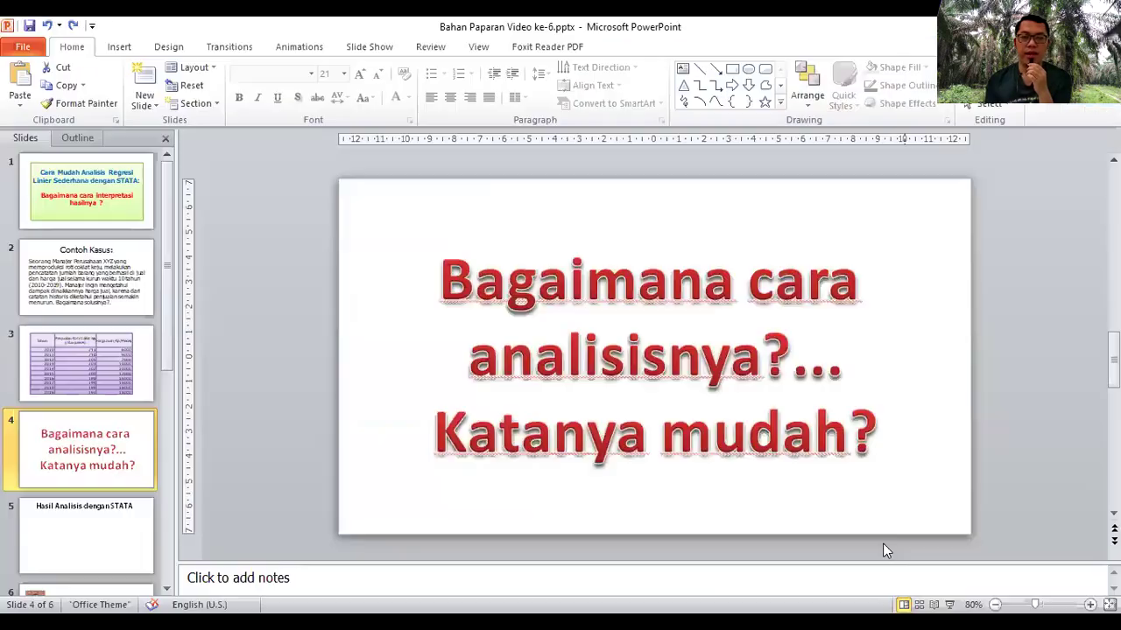
{"action": "left_click", "coordinate": [102, 535]}
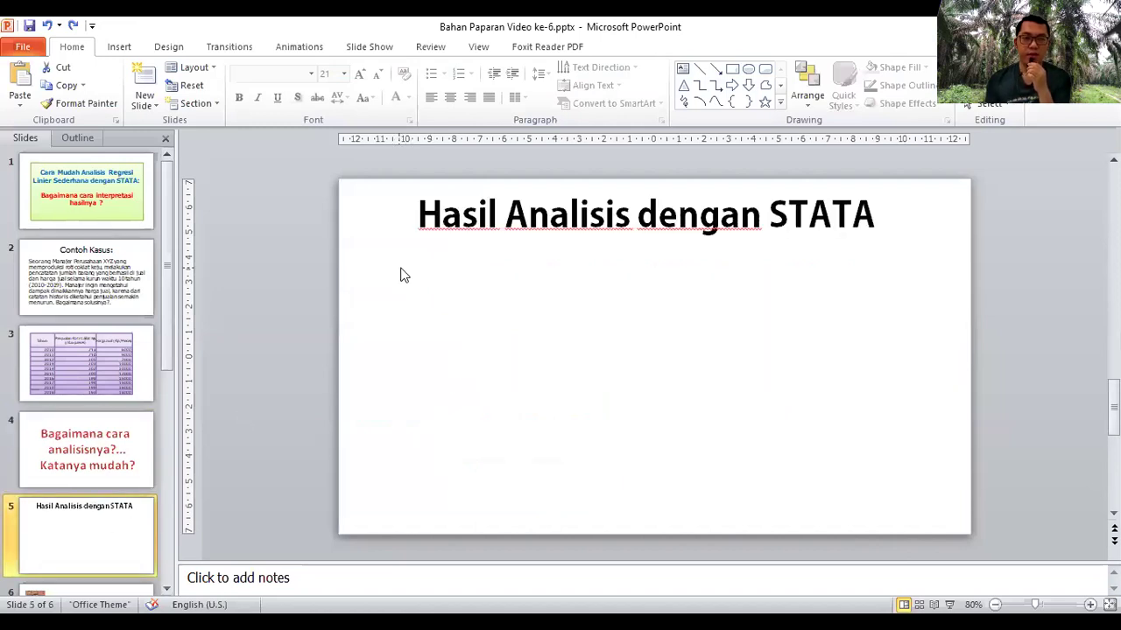
{"action": "right_click", "coordinate": [402, 274]}
{"action": "left_click", "coordinate": [462, 334]}
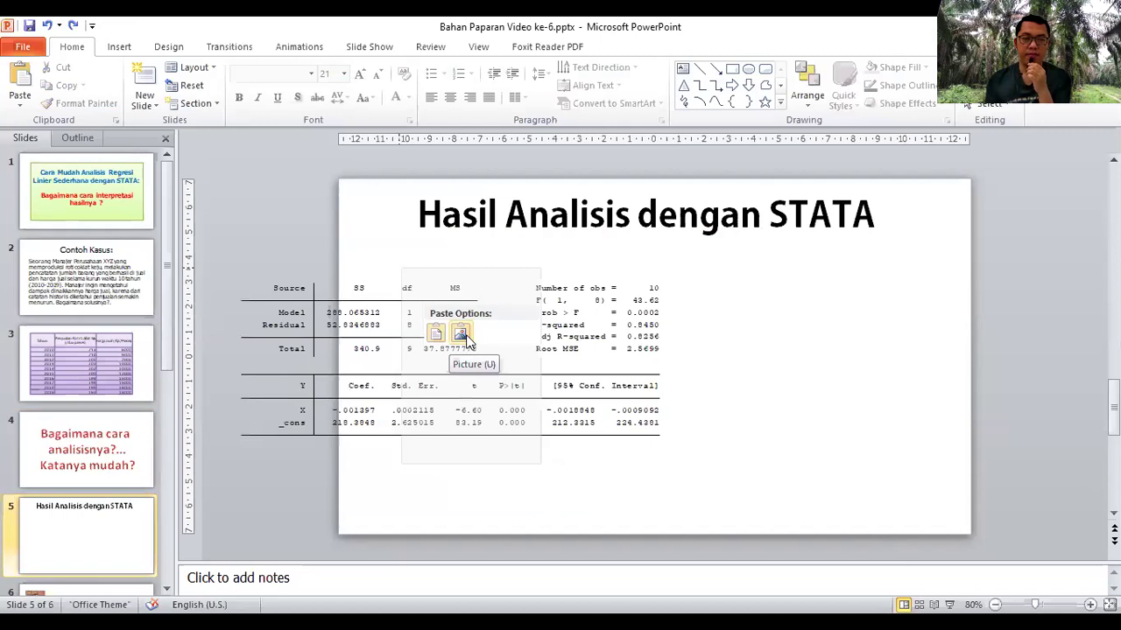
Align the pasted regression picture with the slide's left edge below the title and enlarge it
{"action": "left_click_drag", "start_coordinate": [486, 278], "coordinate": [358, 271]}
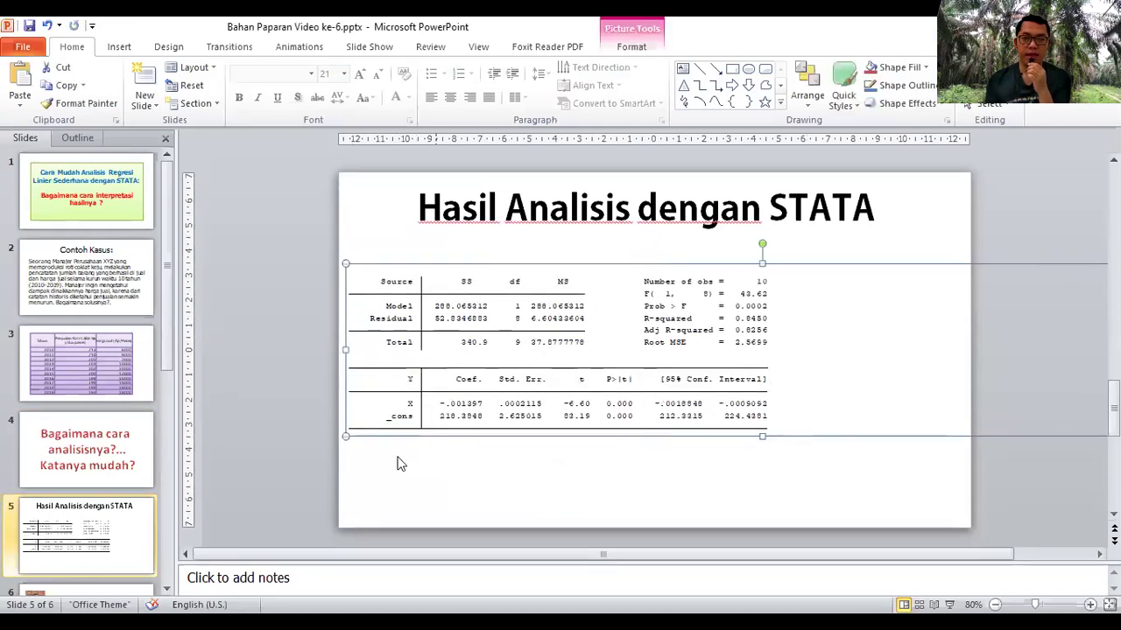
{"action": "left_click_drag", "start_coordinate": [345, 438], "coordinate": [303, 463]}
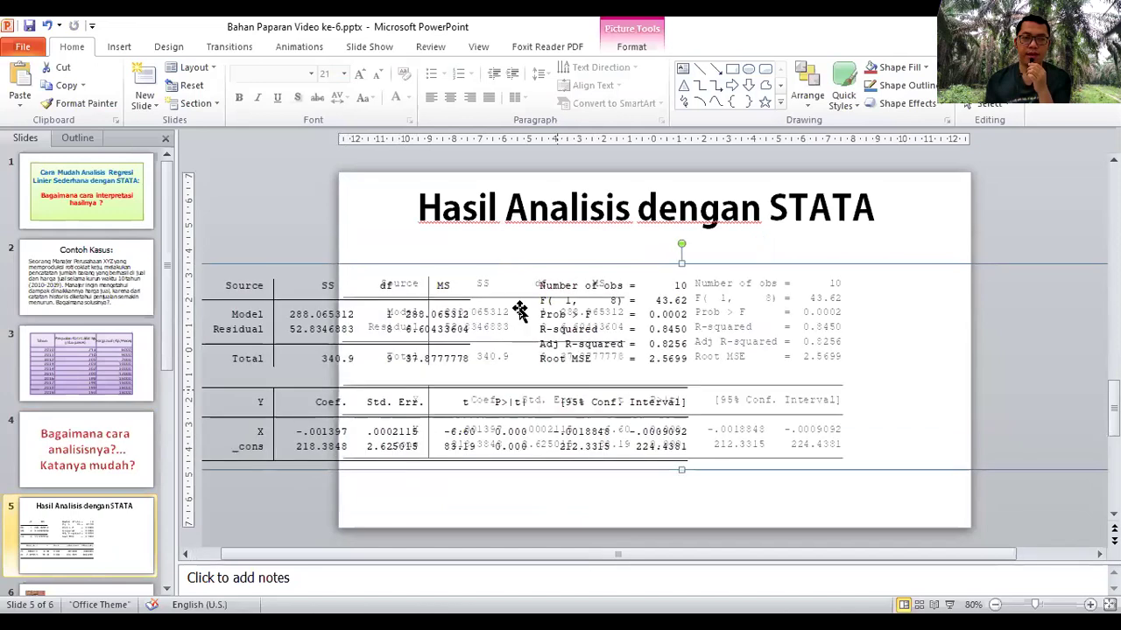